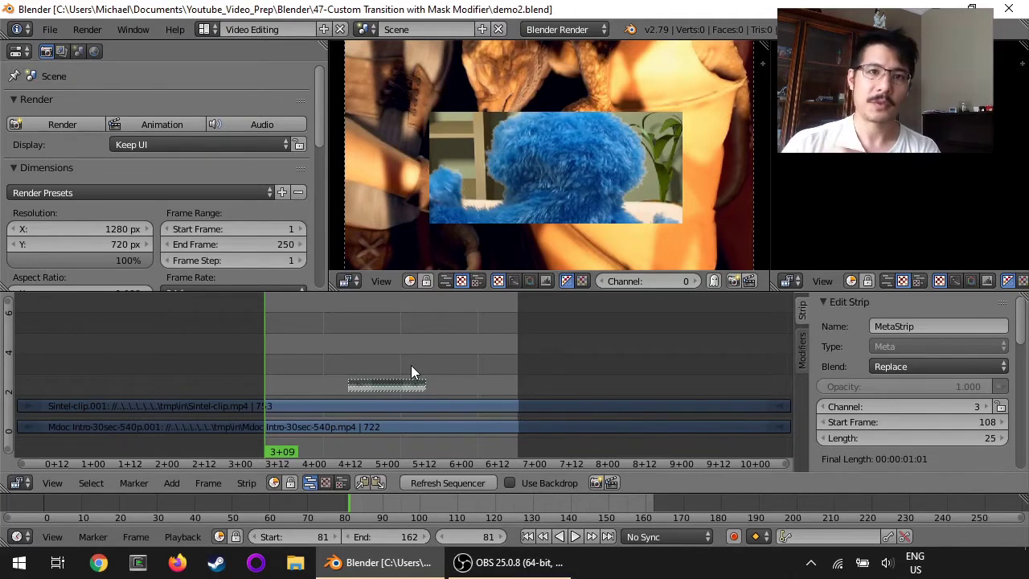
# - Mute the MetaStrip and play back the masked transition between the Mdoc Intro and Sintel clips
pyautogui.moveTo(377, 385)
pyautogui.mouseDown()
pyautogui.moveTo(398, 383)
pyautogui.moveTo(366, 383)
pyautogui.moveTo(378, 384)
pyautogui.mouseUp()
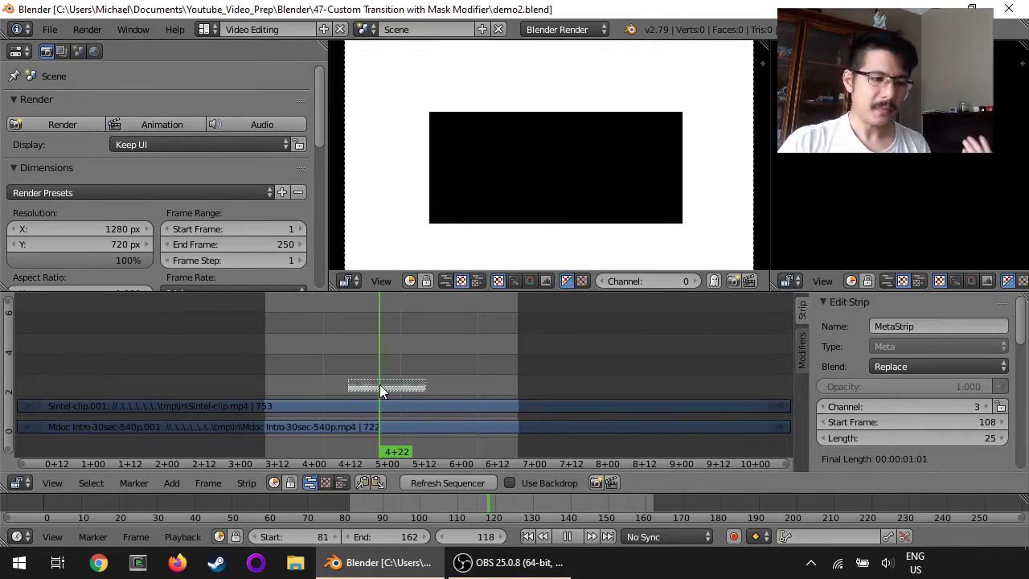
pyautogui.press('h')
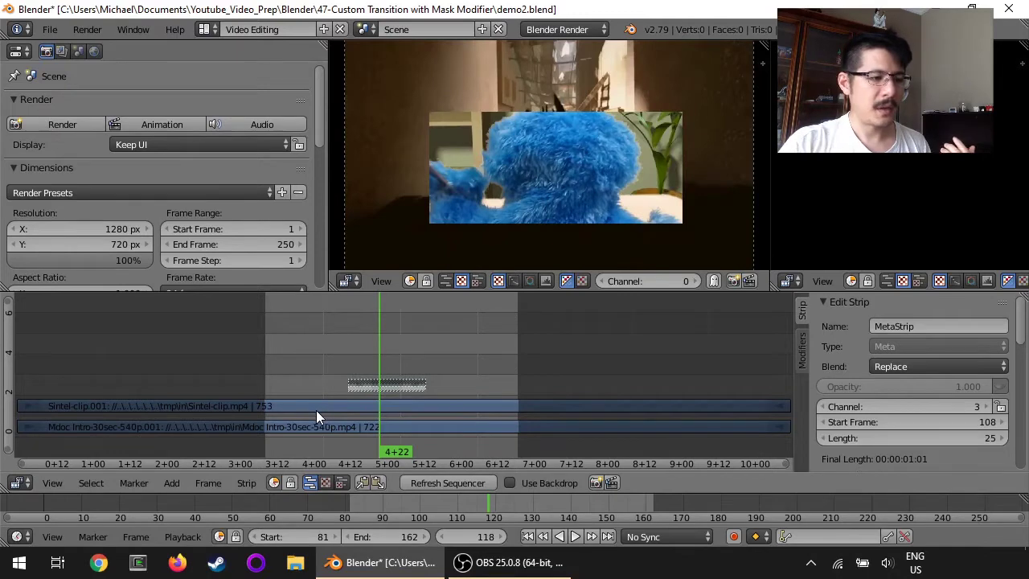
pyautogui.hotkey('alt', 'a')
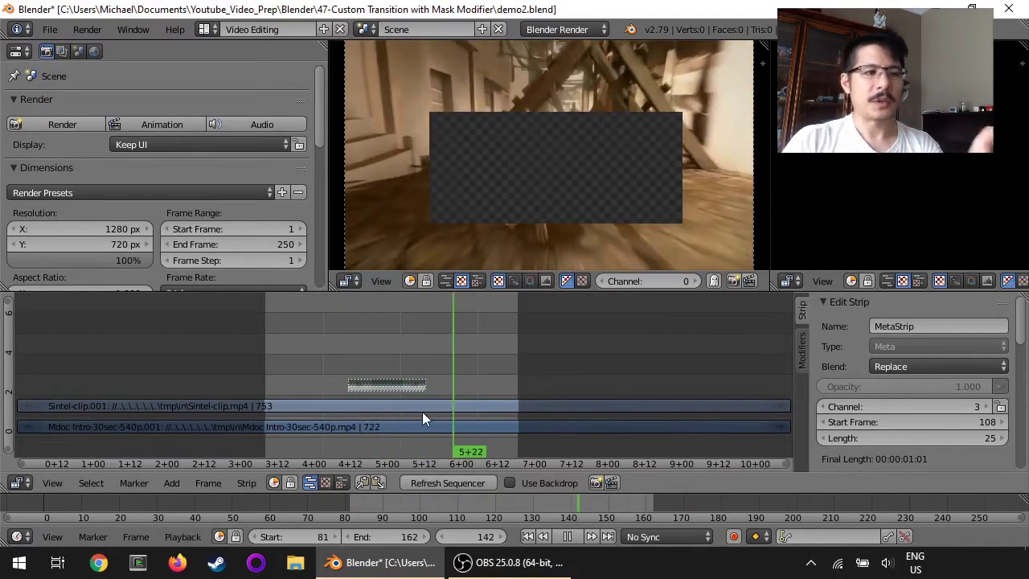
pyautogui.moveTo(360, 413); pyautogui.dragTo(381, 406)
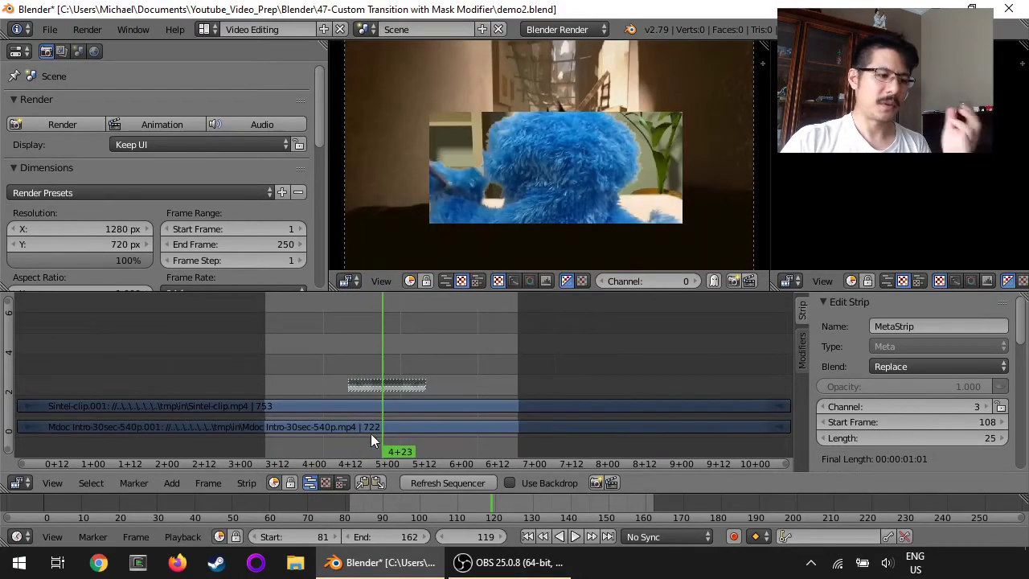
pyautogui.hotkey('alt', 'a')
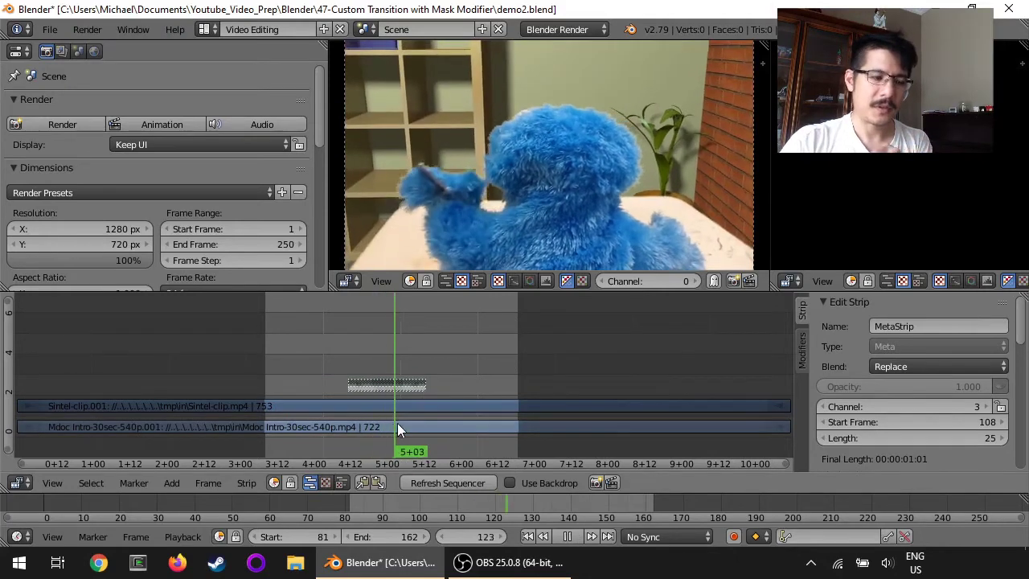
pyautogui.moveTo(382, 429)
pyautogui.mouseDown()
pyautogui.moveTo(349, 432)
pyautogui.moveTo(401, 433)
pyautogui.moveTo(382, 433)
pyautogui.mouseUp()
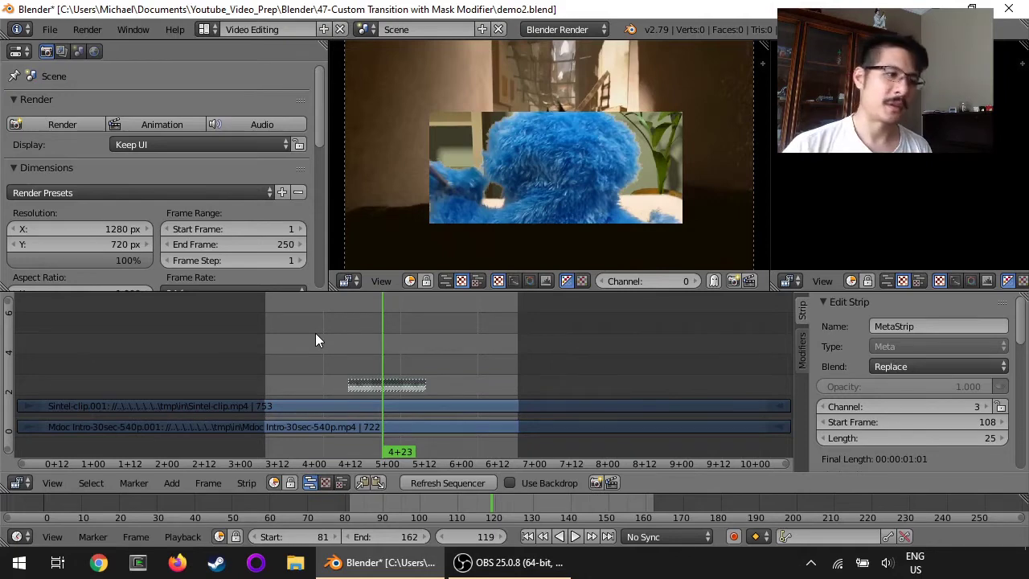
# - Make a full copy of the scene and erase the MetaStrip from the copy
pyautogui.click(482, 30)
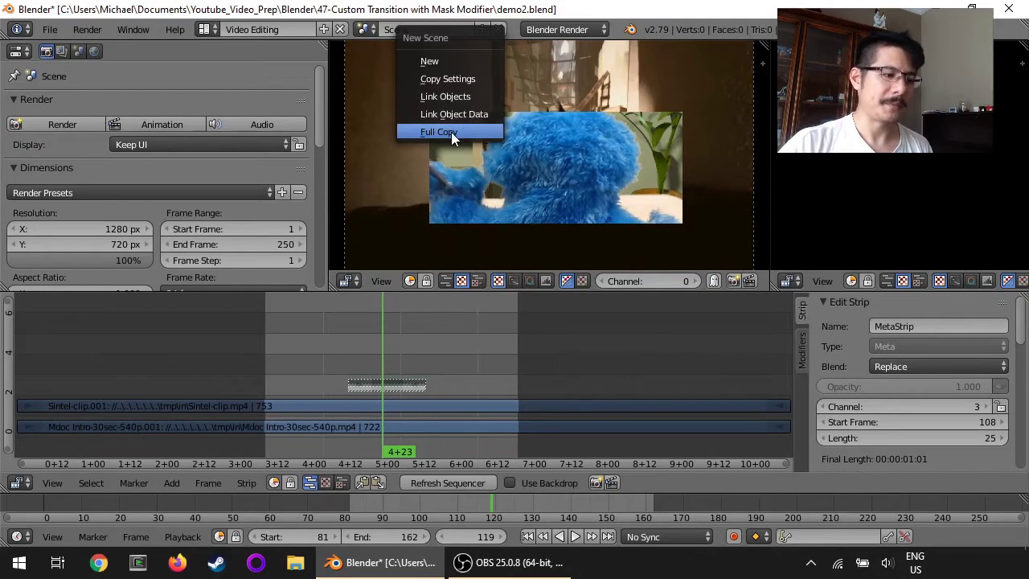
pyautogui.rightClick(385, 386)
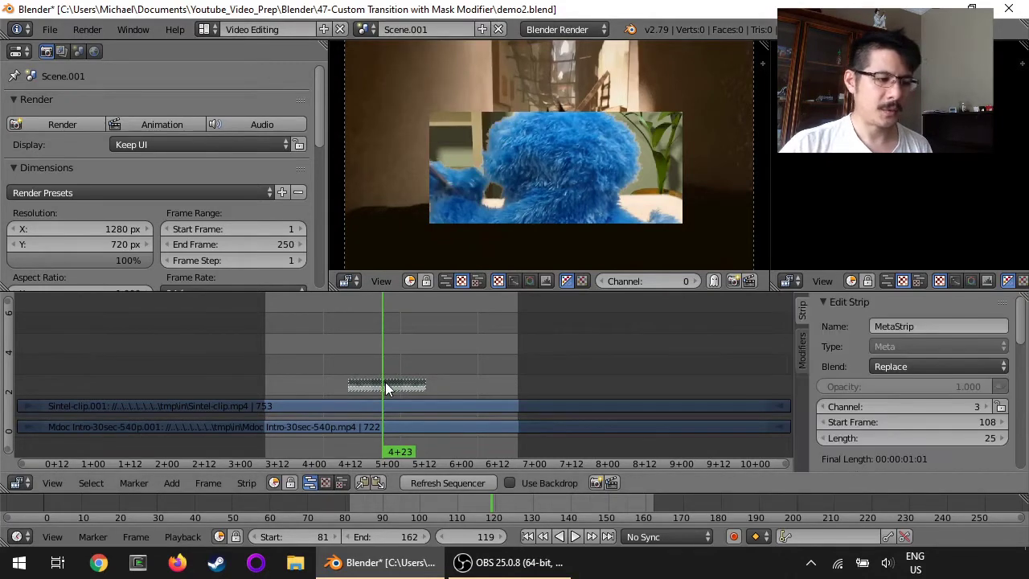
pyautogui.click(246, 483)
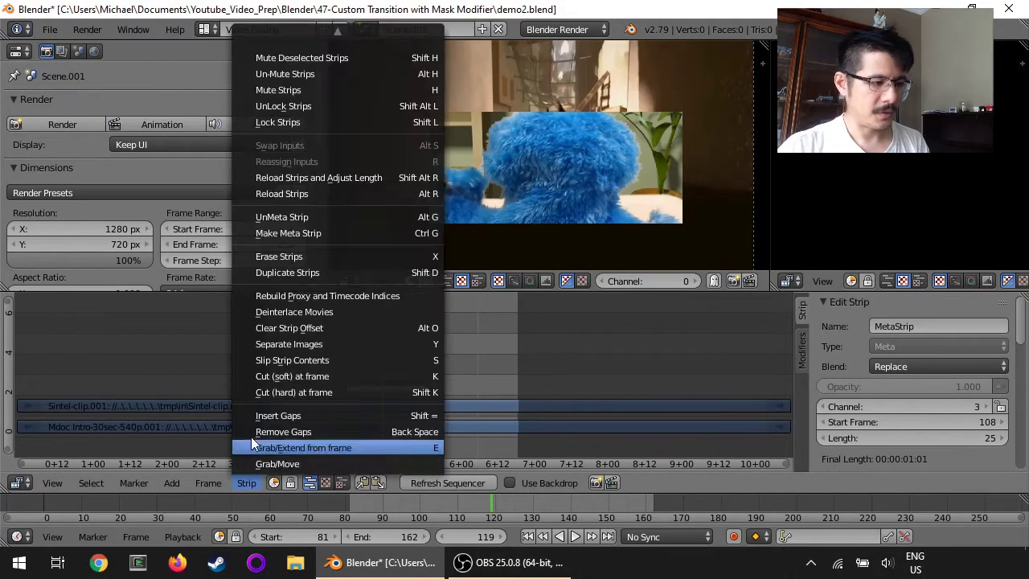
pyautogui.click(312, 255)
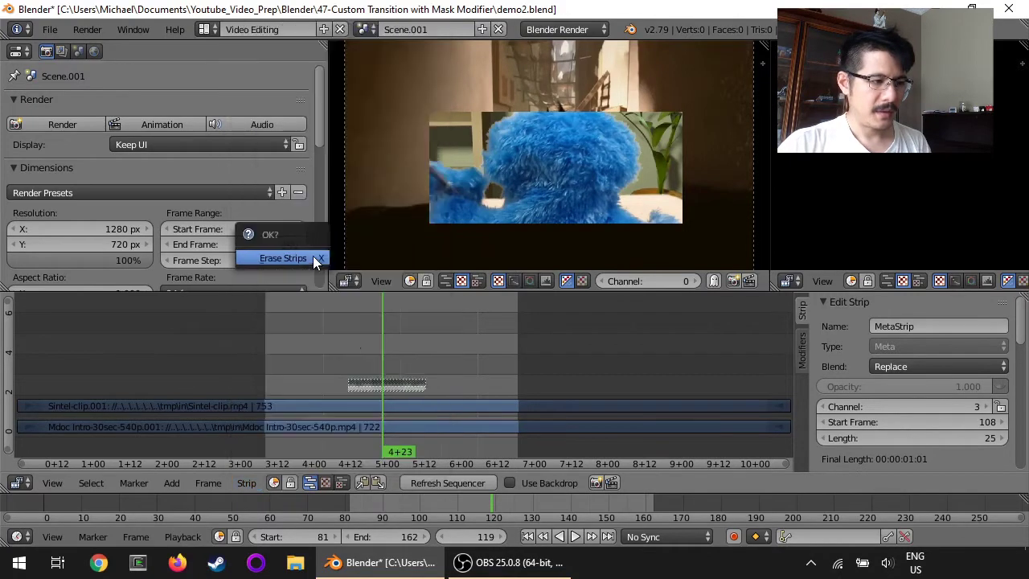
pyautogui.click(258, 482)
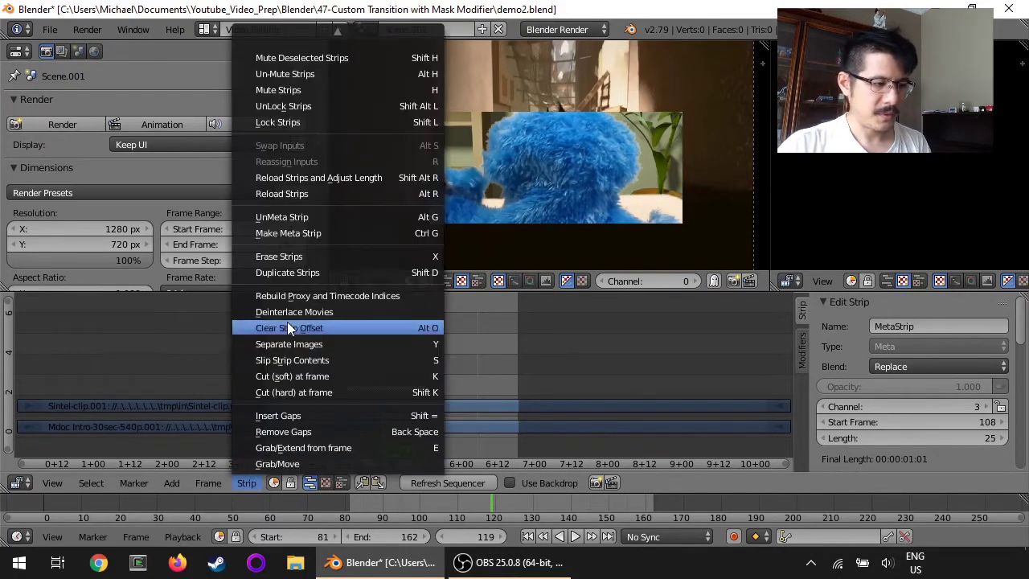
pyautogui.click(296, 261)
pyautogui.click(295, 263)
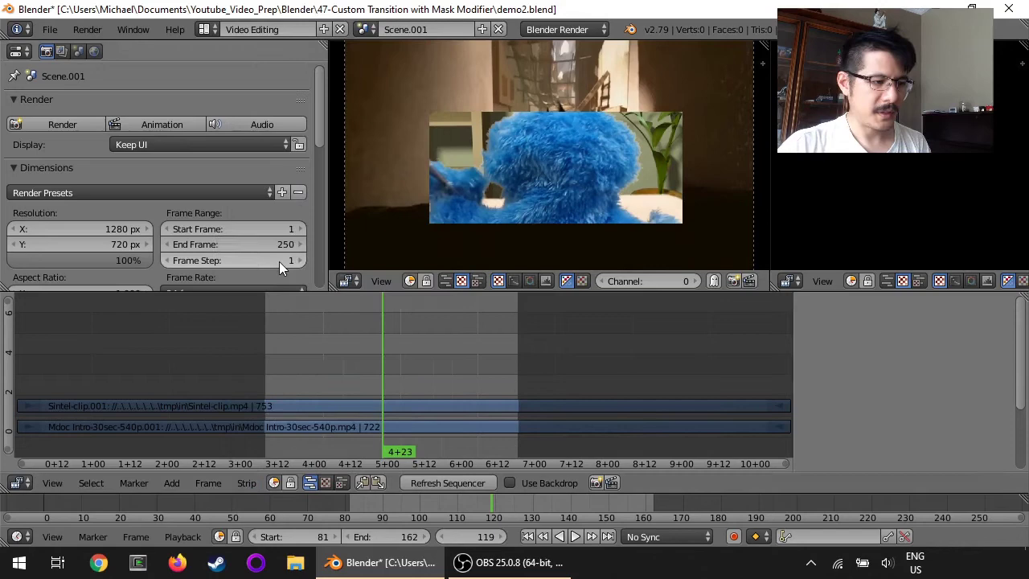
# - Soft-cut the Sintel strip at frame 106 and erase the part before the cut
pyautogui.click(358, 364)
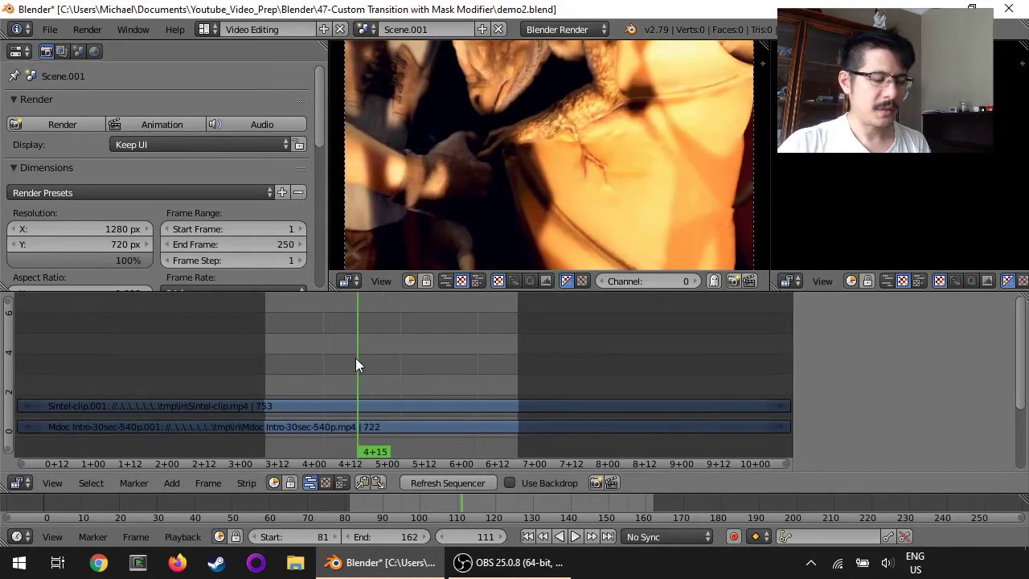
pyautogui.click(407, 364)
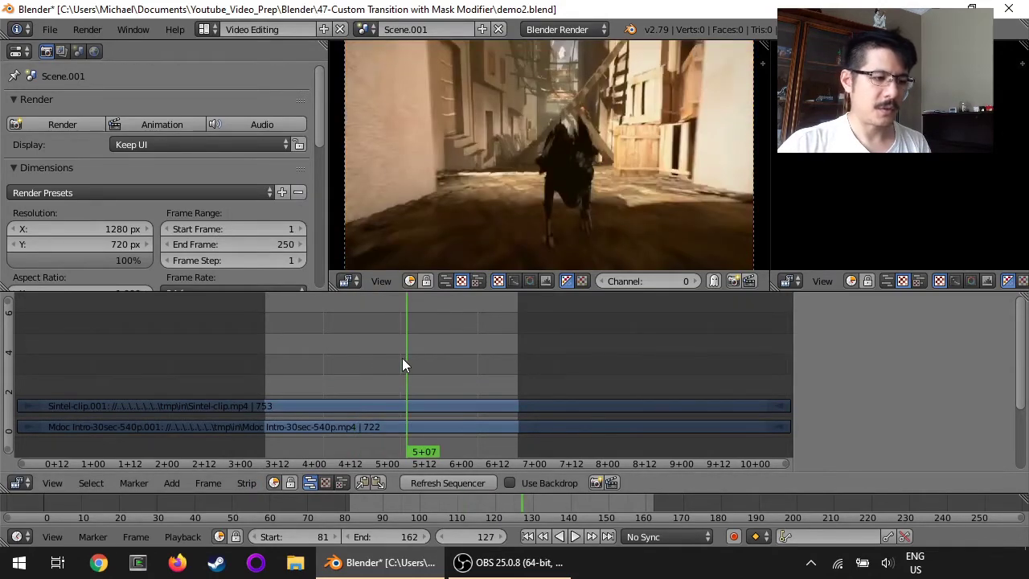
pyautogui.click(344, 364)
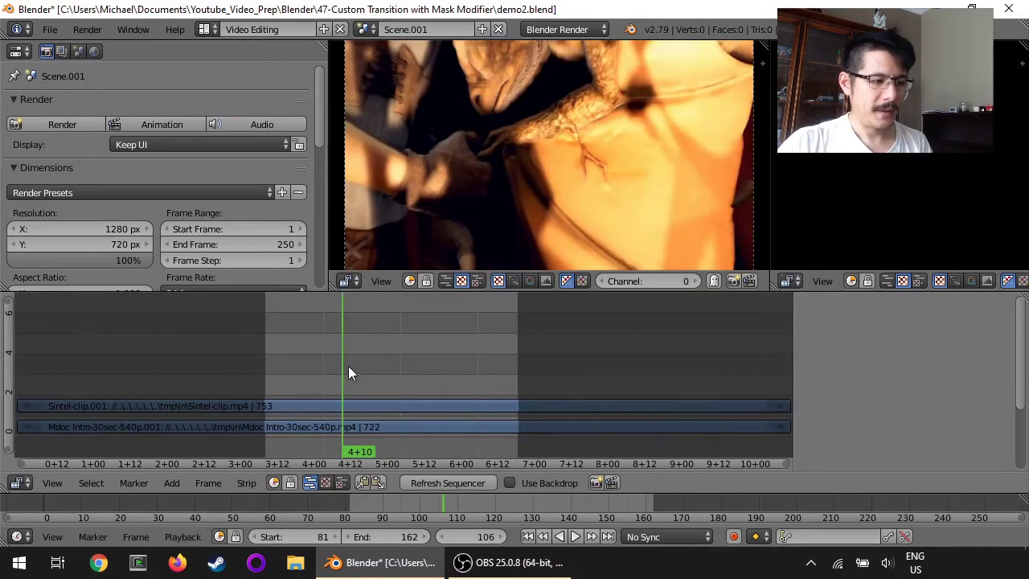
pyautogui.rightClick(411, 405)
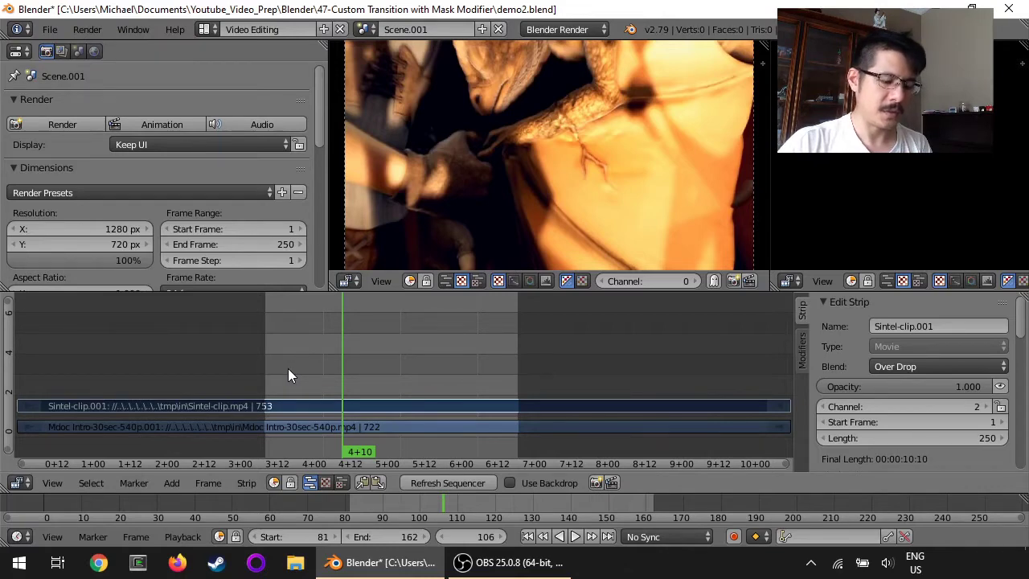
pyautogui.press('k')
pyautogui.press('x')
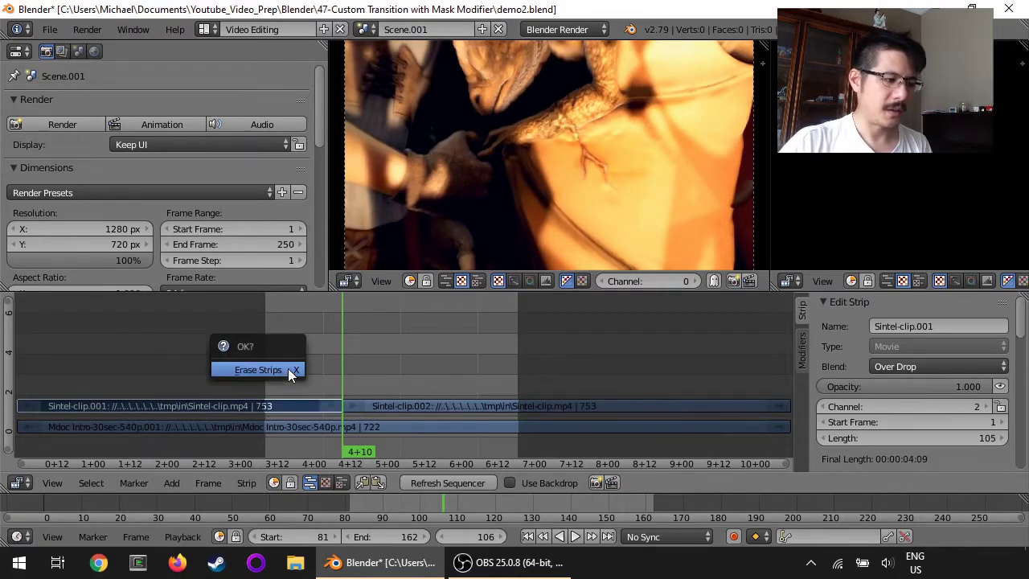
pyautogui.click(283, 370)
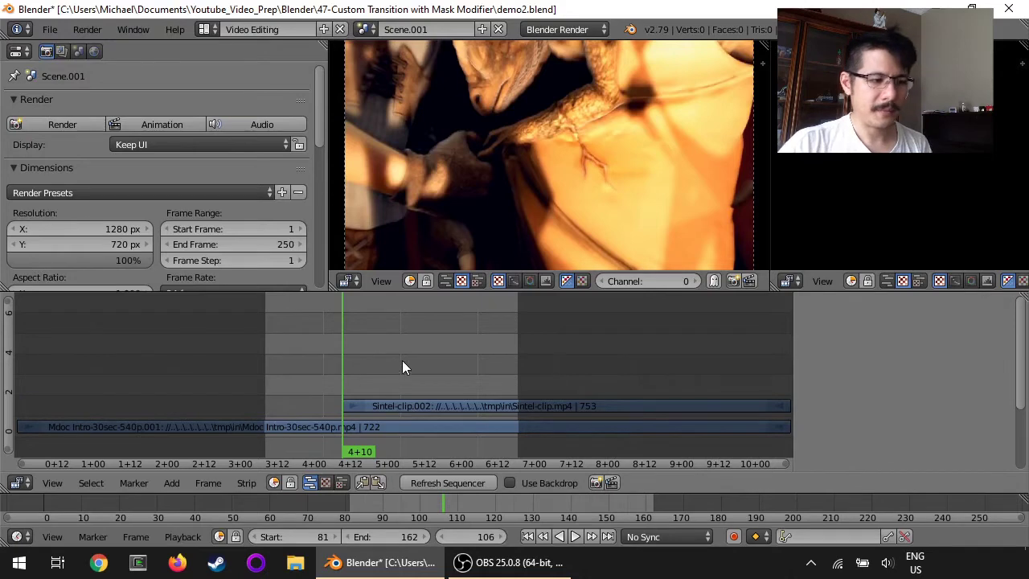
# - Soft-cut the Mdoc Intro strip at frame 126 and erase the part after the cut
pyautogui.click(403, 363)
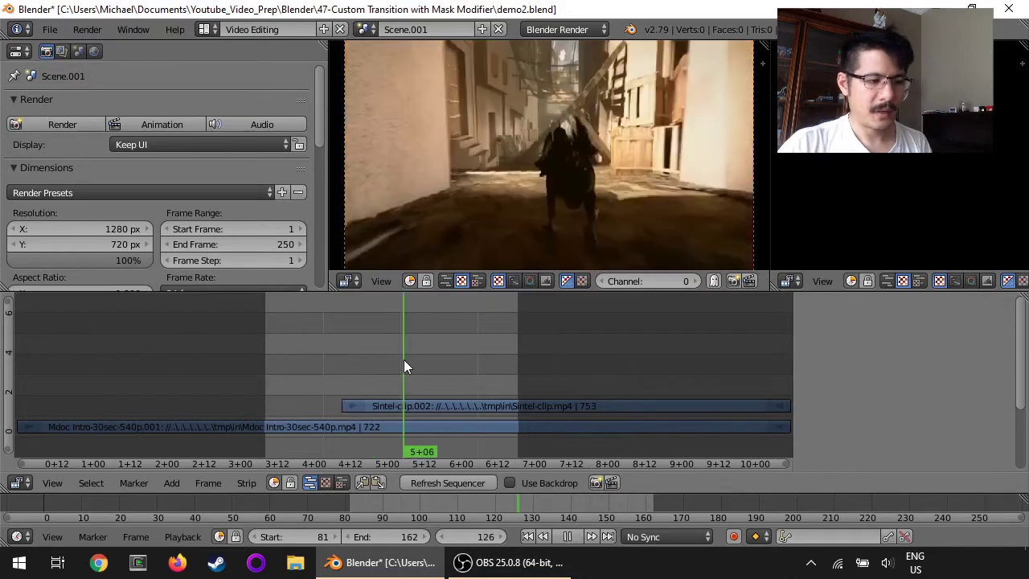
pyautogui.rightClick(455, 430)
pyautogui.press('k')
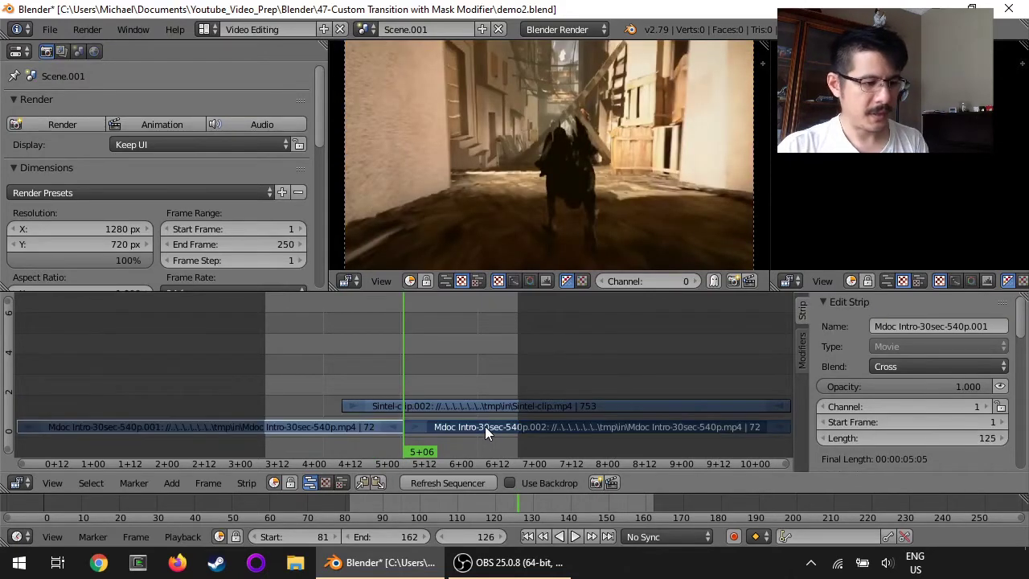
pyautogui.press('x')
pyautogui.click(473, 427)
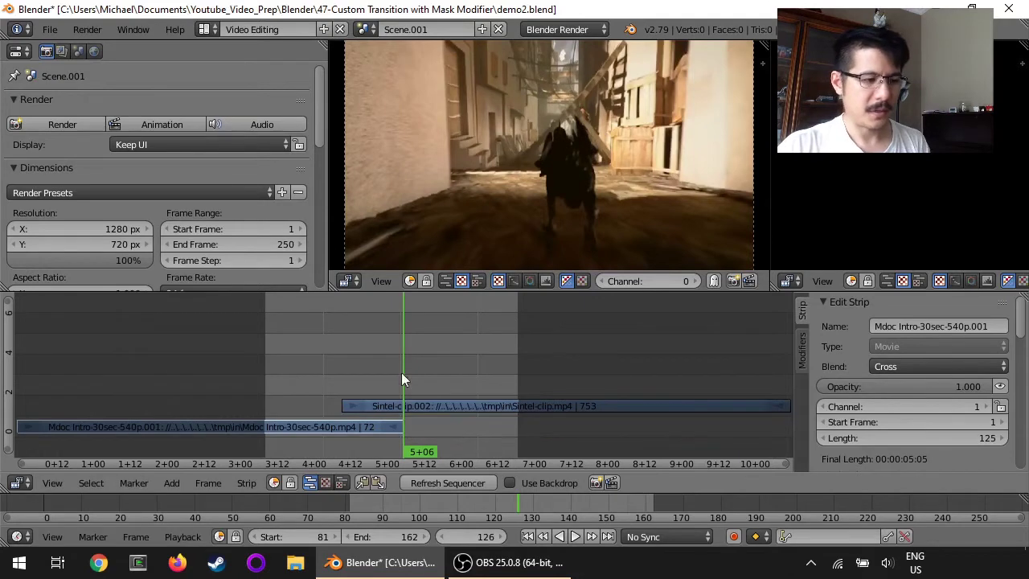
# - Add a Gamma Cross effect strip from the Mdoc Intro strip to the Sintel strip
pyautogui.rightClick(318, 426)
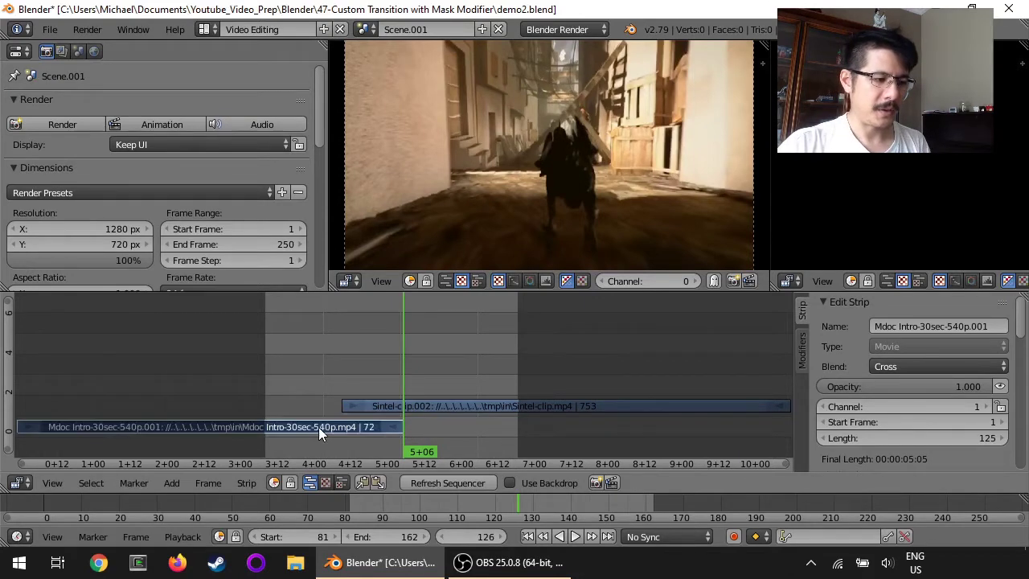
pyautogui.rightClick(450, 408)
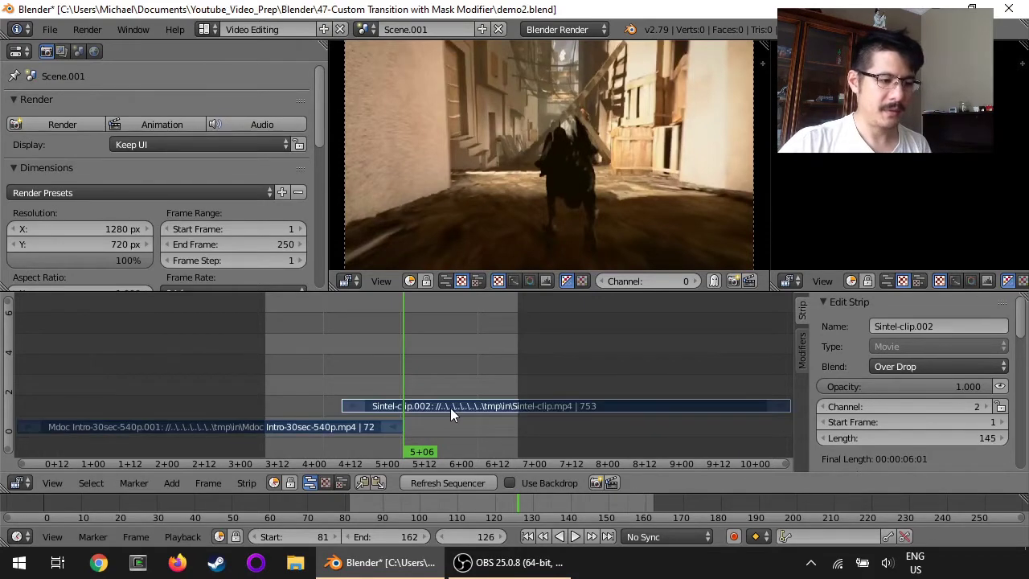
pyautogui.click(171, 483)
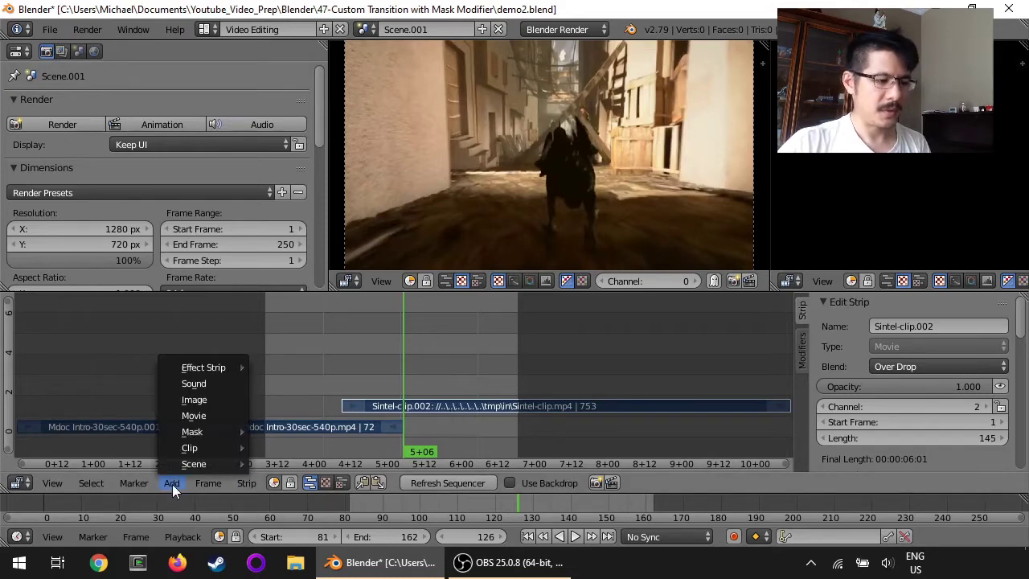
pyautogui.moveTo(202, 368)
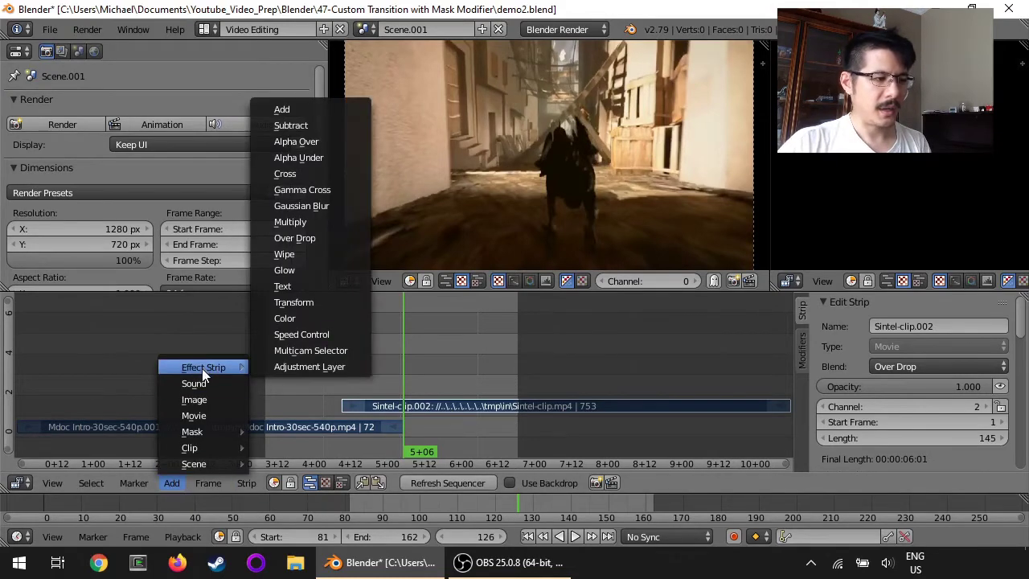
pyautogui.click(316, 189)
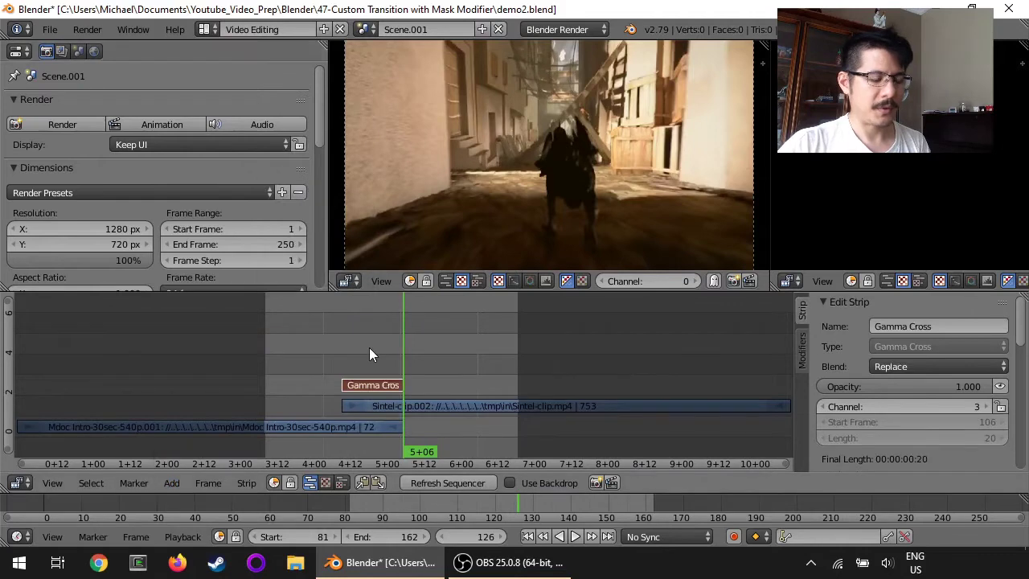
# - Play the Gamma Cross transition from the start frame and stop playback once it has passed
pyautogui.click(527, 536)
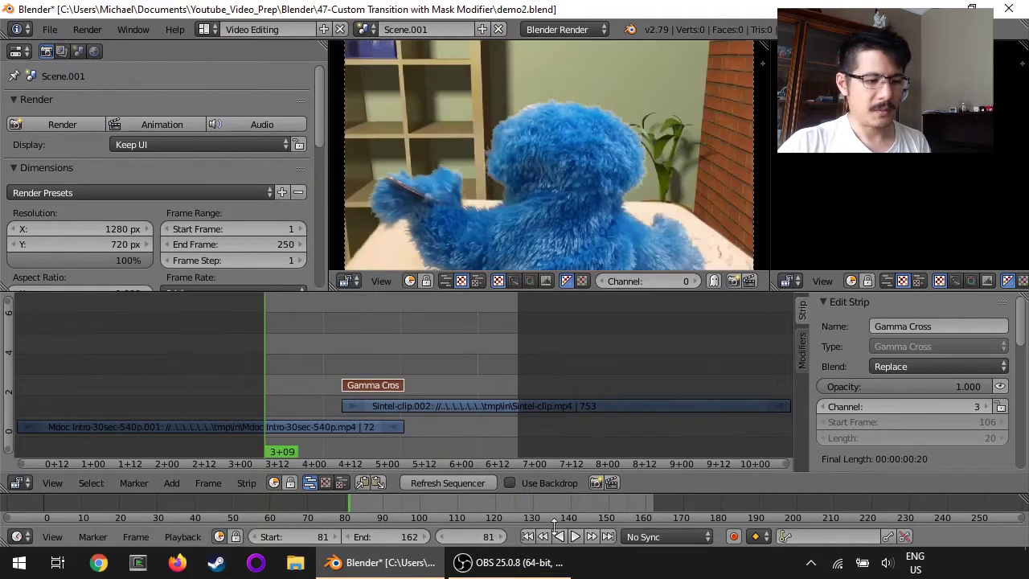
pyautogui.click(574, 536)
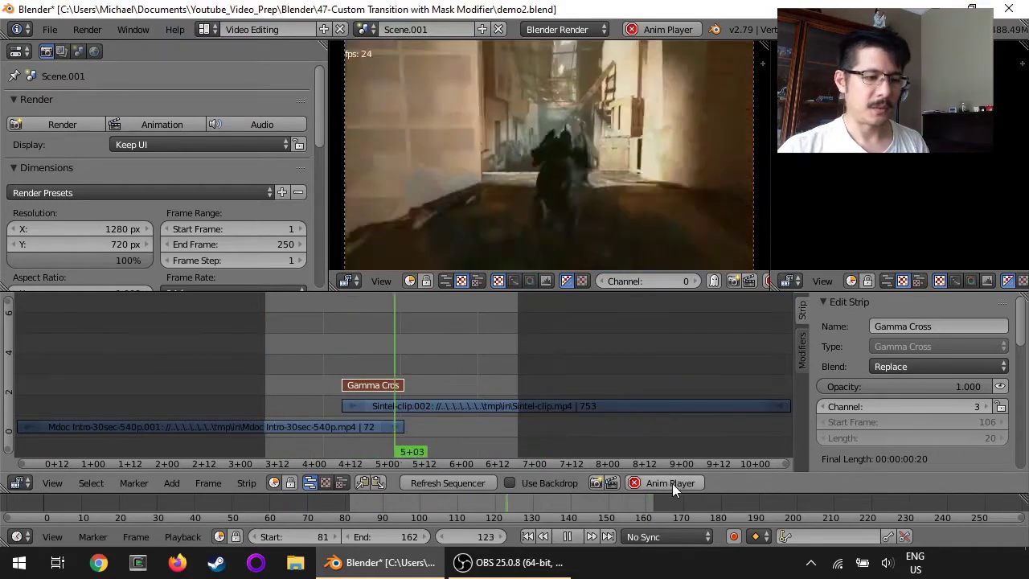
pyautogui.click(671, 483)
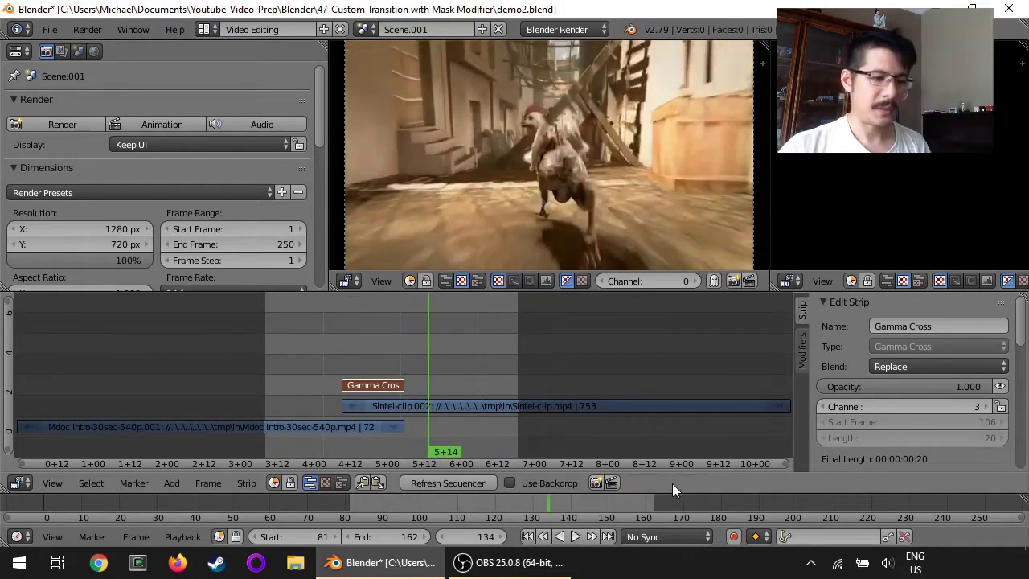
# - Delete the copied scene Scene.001 and erase the MetaStrip from the original scene
pyautogui.click(497, 29)
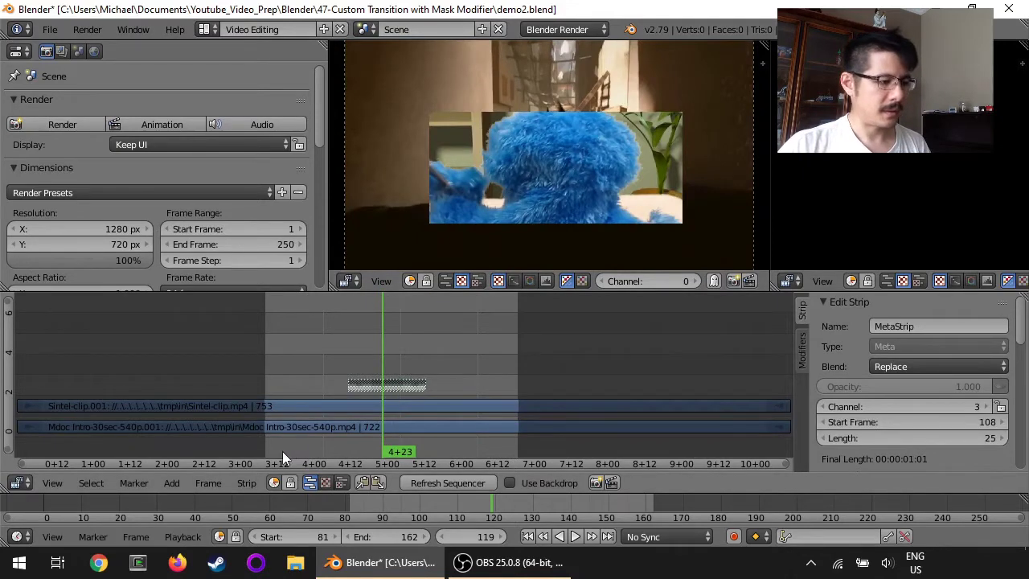
pyautogui.press('x')
pyautogui.click(377, 383)
# - Remove the Mask modifier from the Sintel-clip.001 strip and return to its strip properties
pyautogui.click(381, 406)
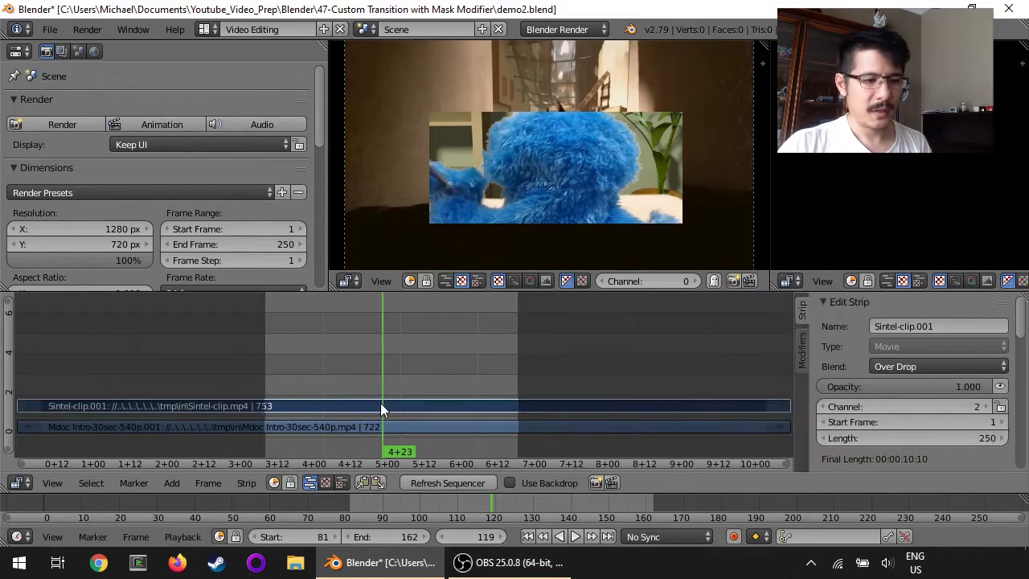
pyautogui.click(801, 357)
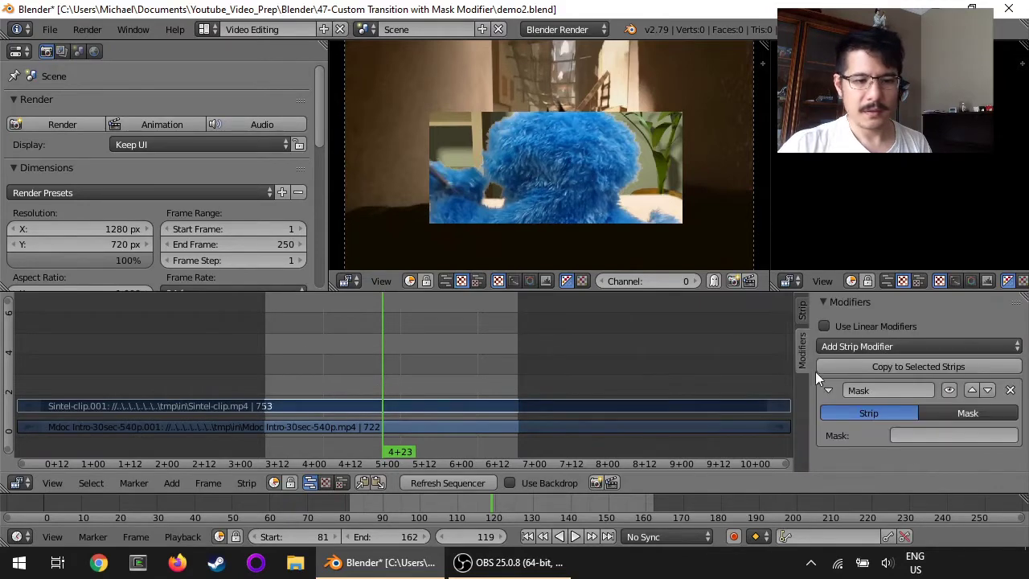
pyautogui.click(1010, 390)
pyautogui.click(800, 313)
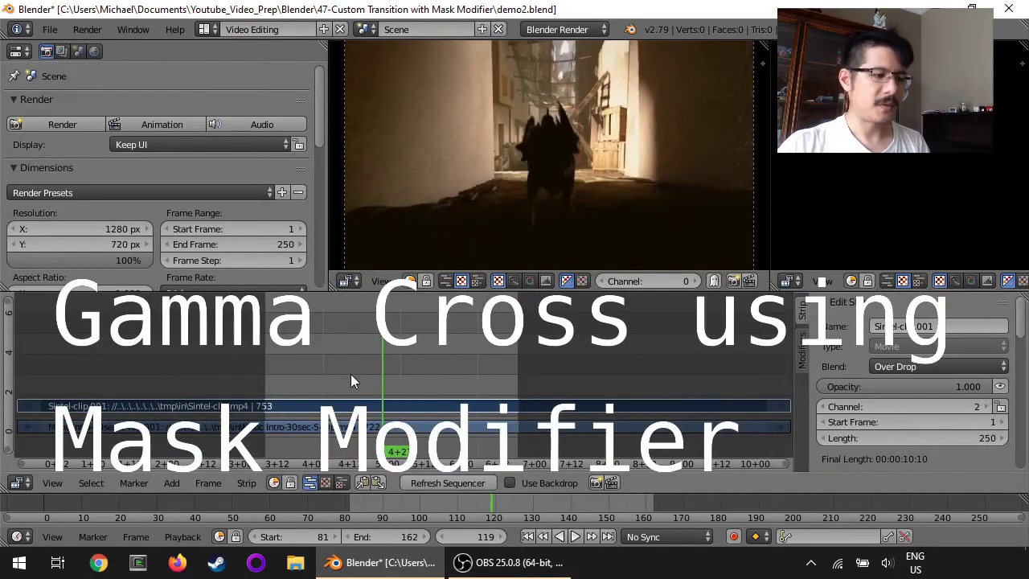
# - Add a Color effect strip at frame 111 above the two movie strips
pyautogui.click(358, 368)
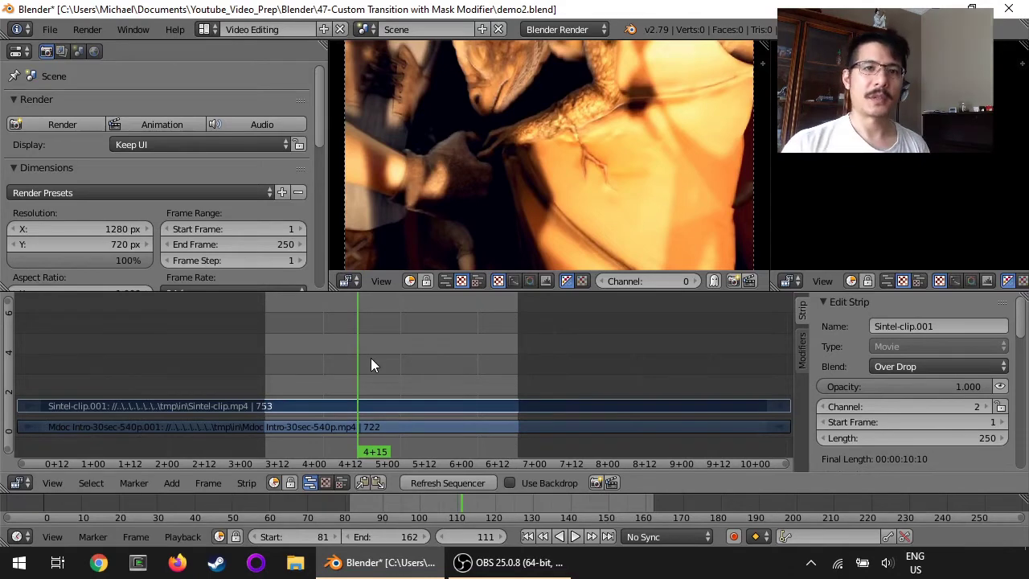
pyautogui.click(171, 482)
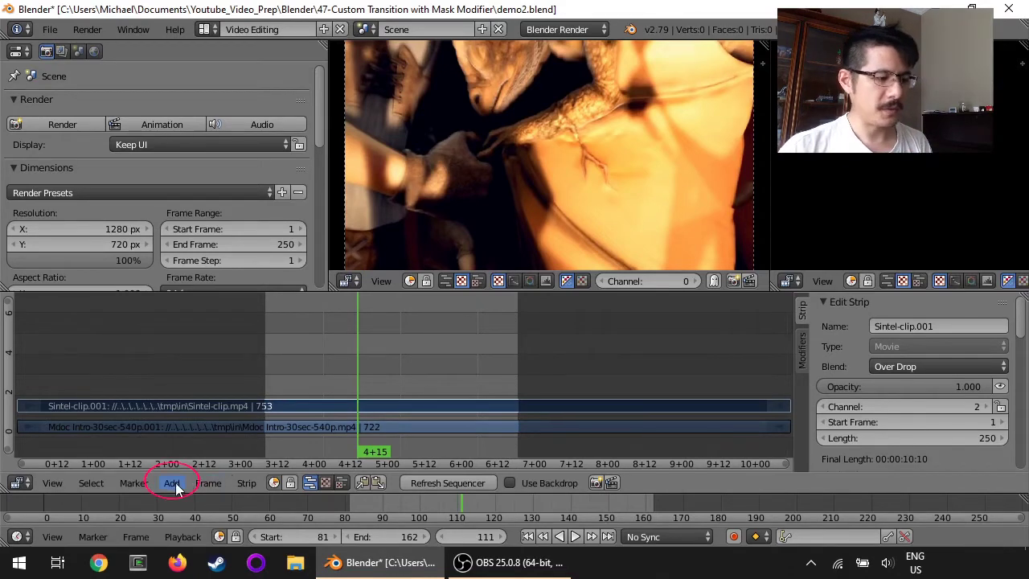
pyautogui.moveTo(203, 371)
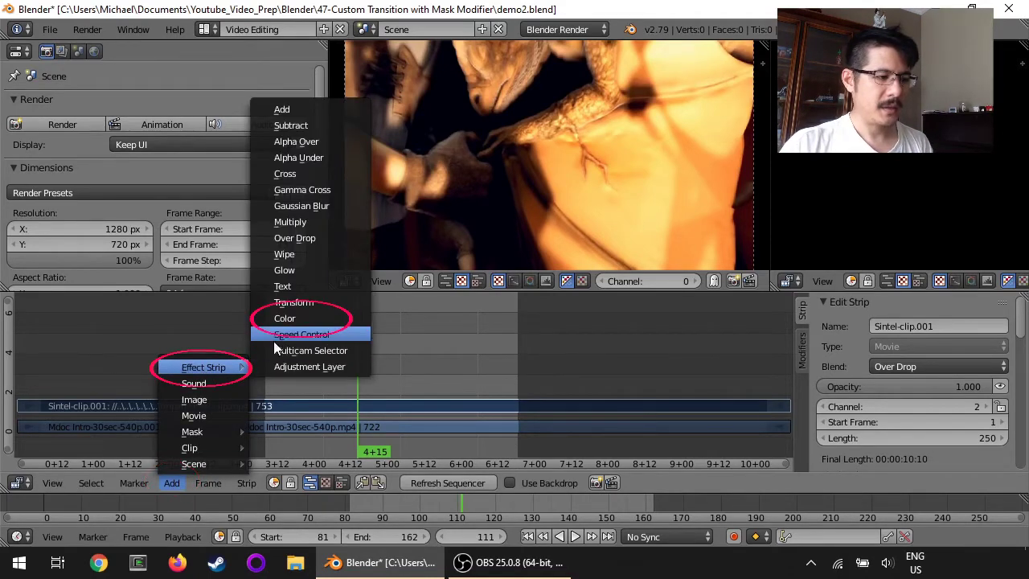
pyautogui.click(284, 319)
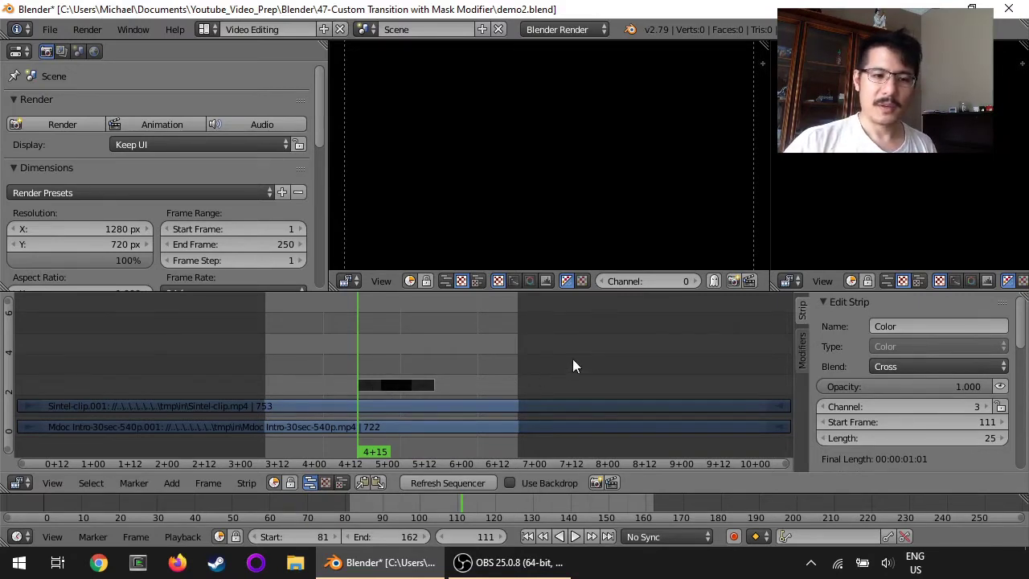
# - Keyframe the Color strip's color as black at frame 111 and white at frame 136
pyautogui.moveTo(1022, 322); pyautogui.dragTo(1023, 385)
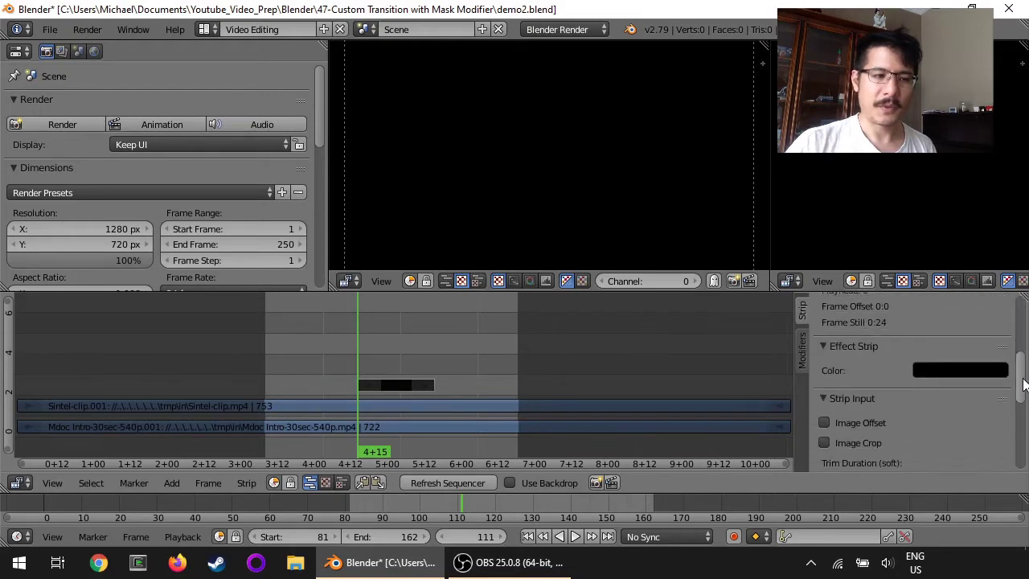
pyautogui.rightClick(960, 369)
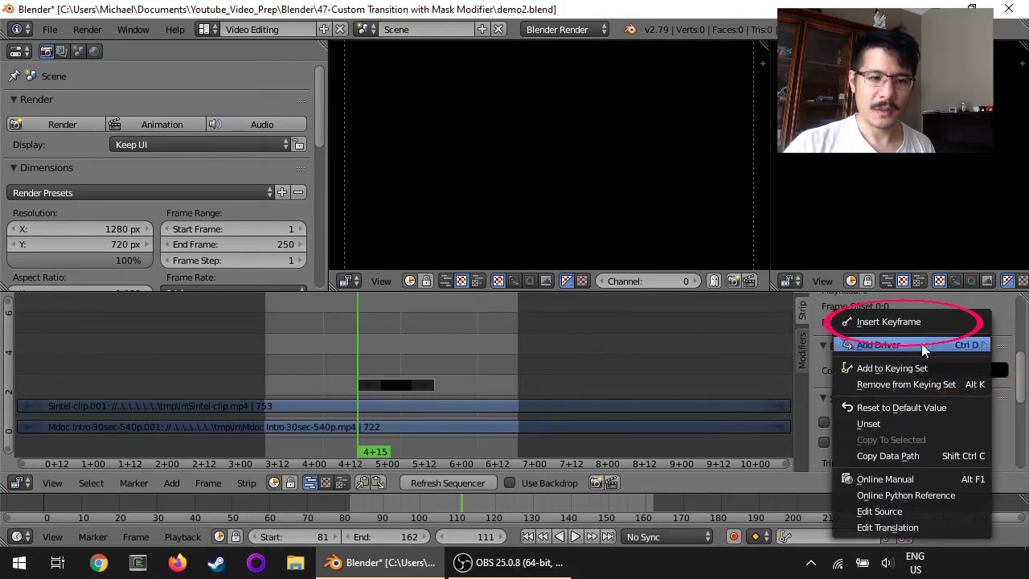
pyautogui.click(914, 323)
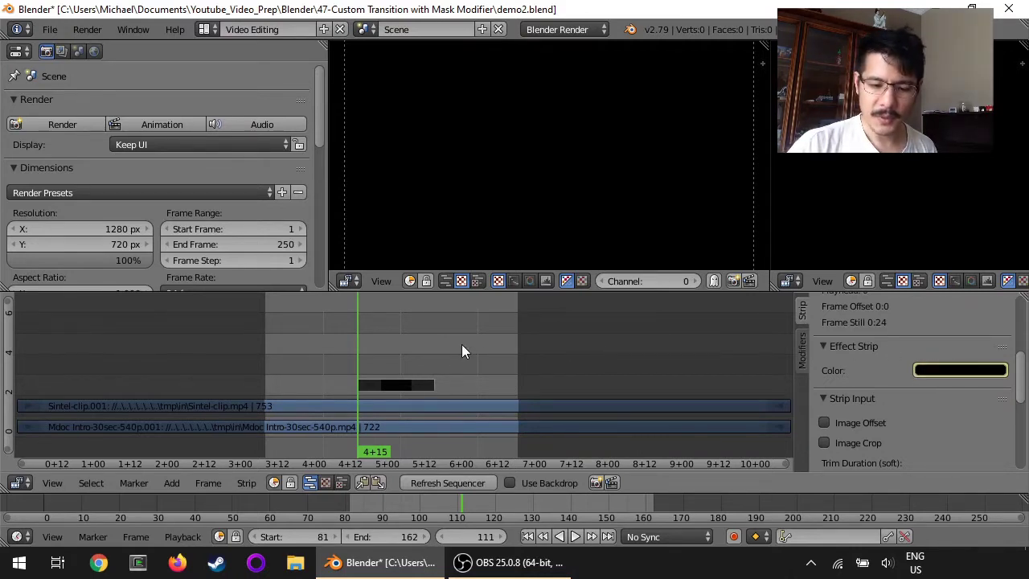
pyautogui.press('pageup')
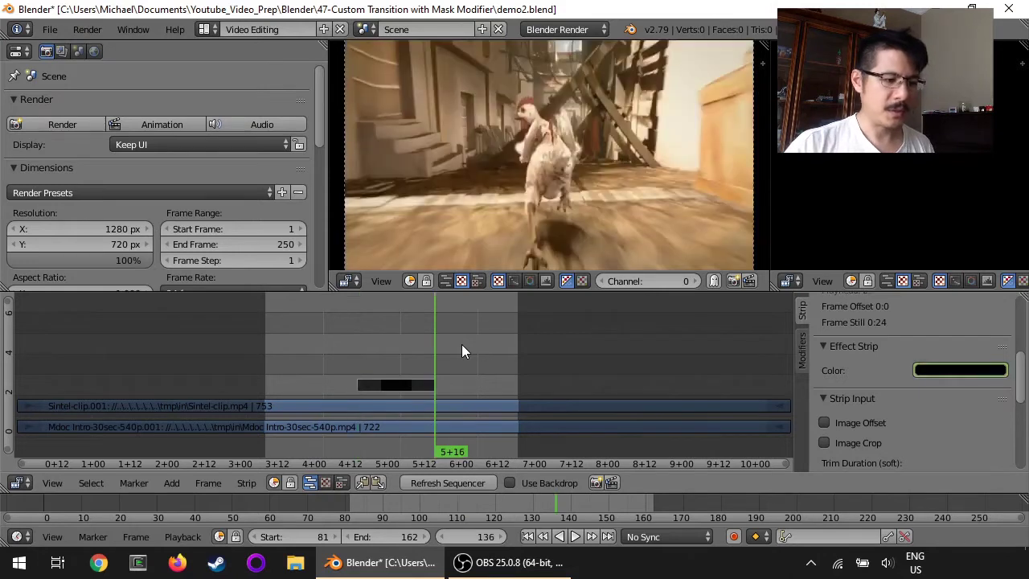
pyautogui.click(963, 368)
pyautogui.moveTo(993, 274); pyautogui.dragTo(993, 164)
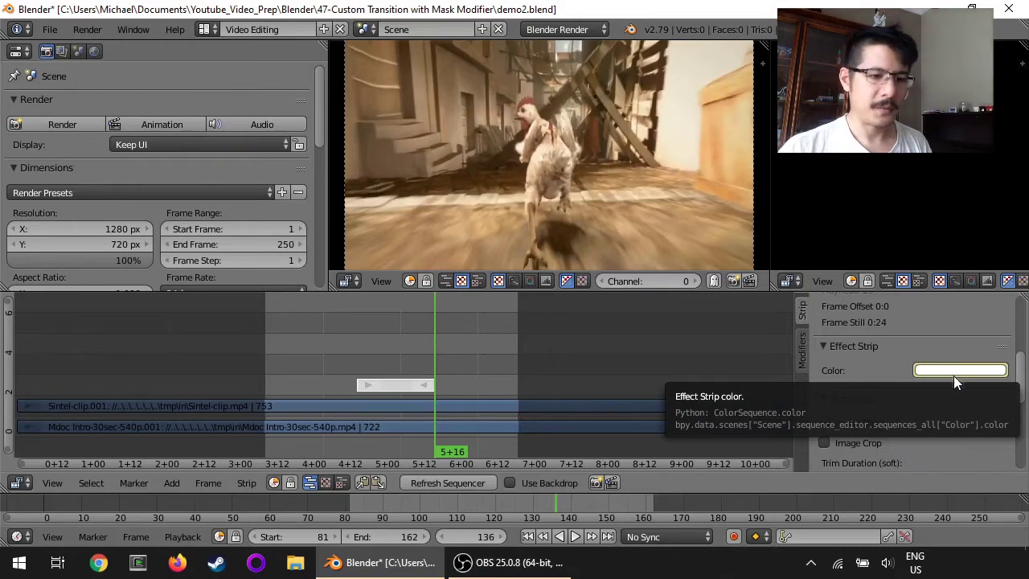
# - Show the color curves in the Graph Editor and set their keyframes to Linear interpolation
pyautogui.click(17, 51)
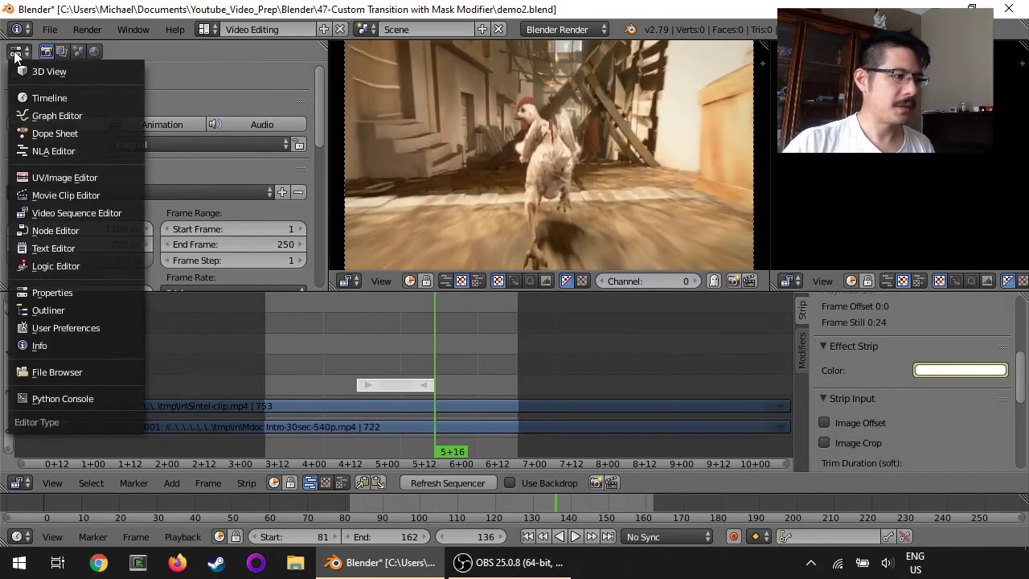
pyautogui.click(51, 112)
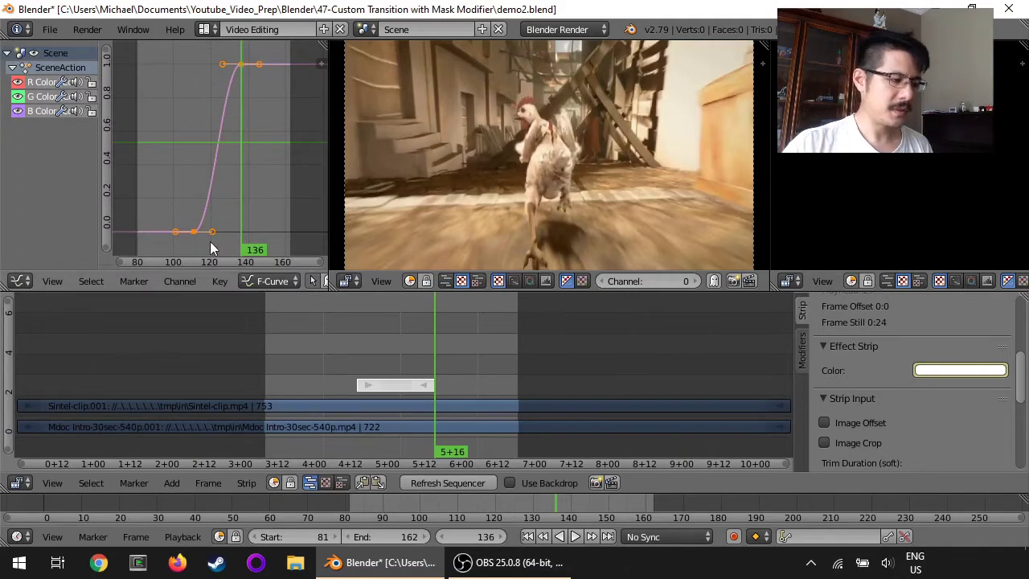
pyautogui.click(221, 281)
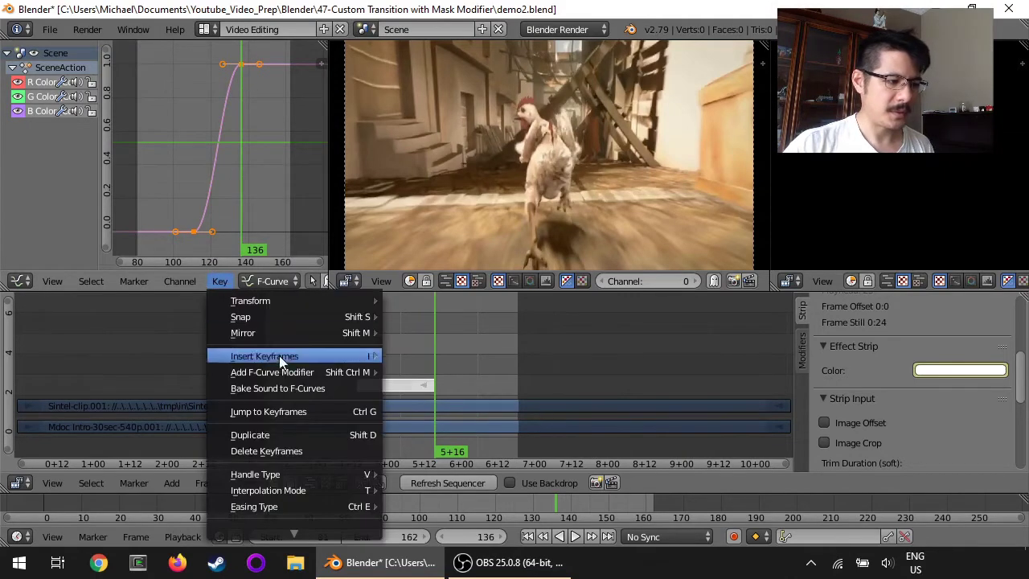
pyautogui.moveTo(288, 491)
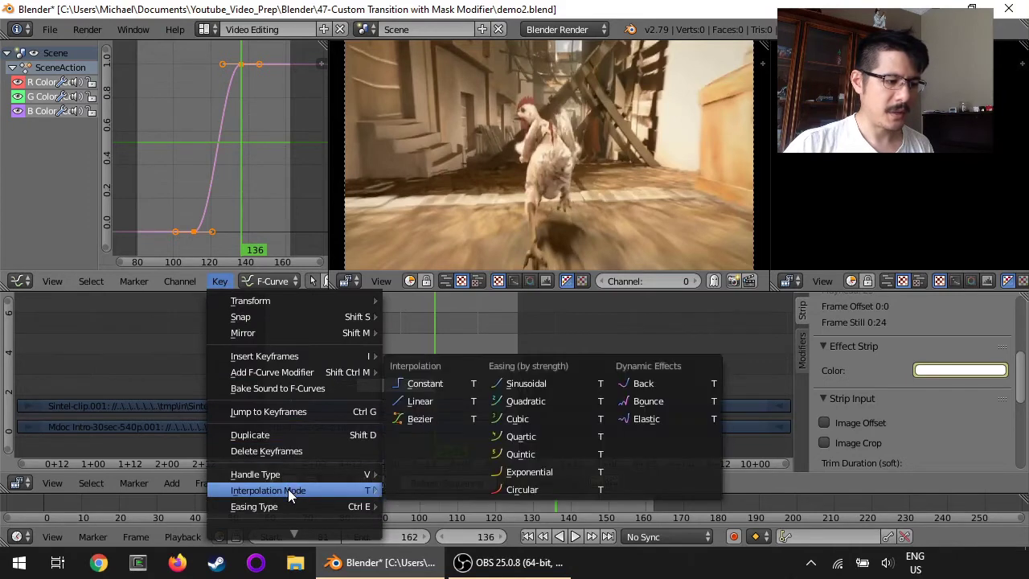
pyautogui.click(423, 403)
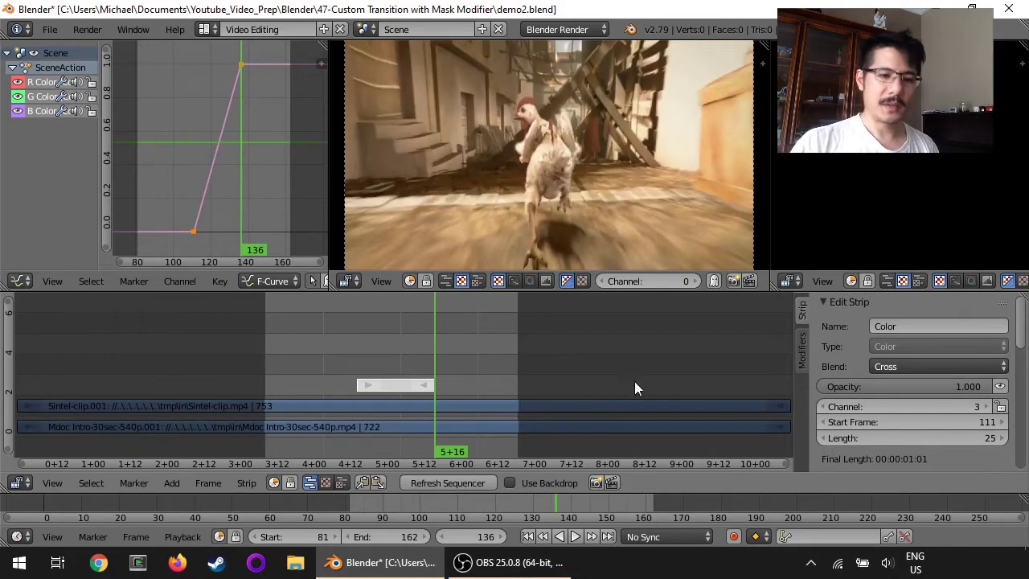
# - Mute the Color strip and add a Mask modifier to Sintel-clip.001 that uses the Color strip as its mask
pyautogui.click(998, 387)
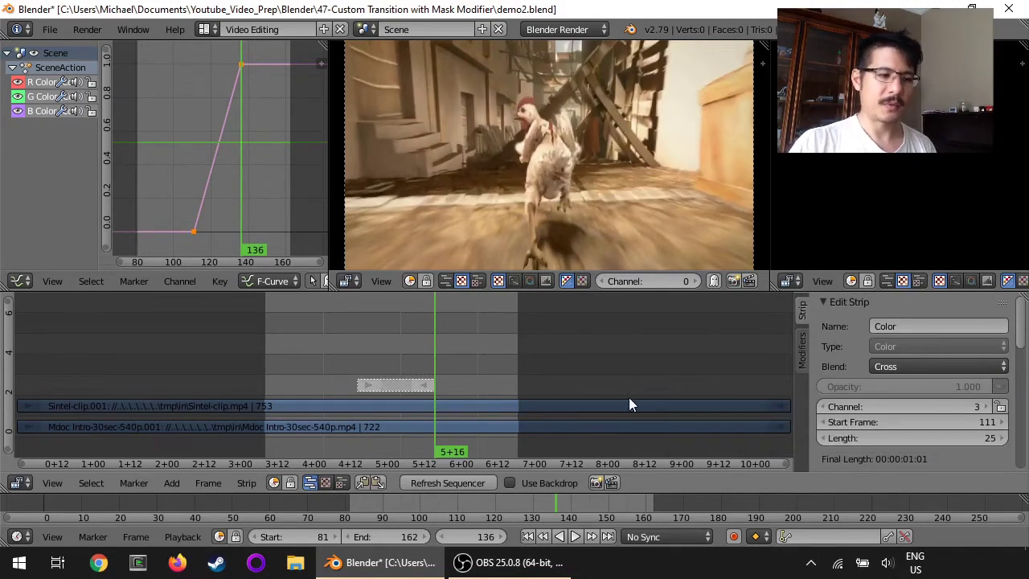
pyautogui.click(414, 412)
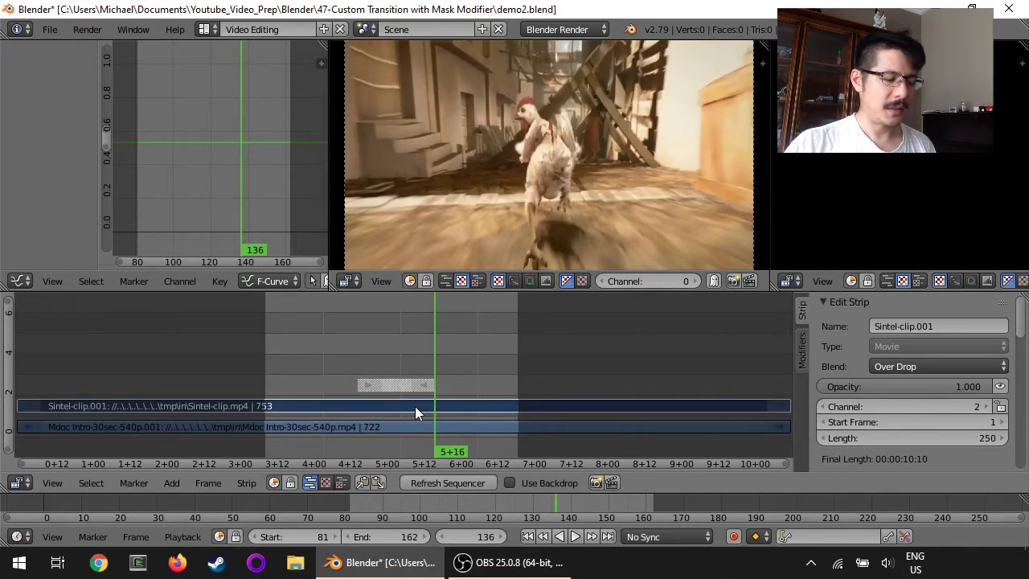
pyautogui.click(802, 353)
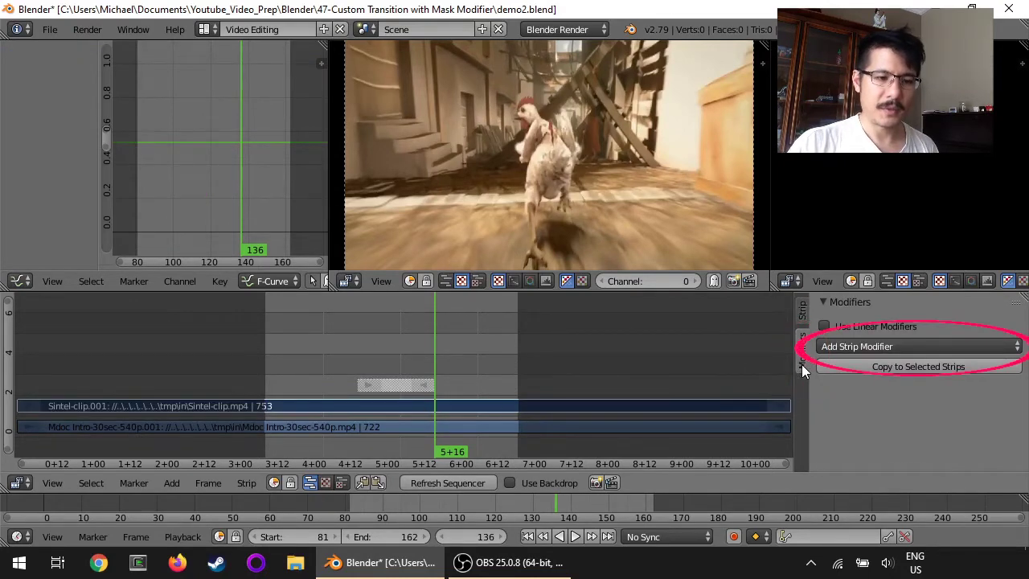
pyautogui.click(919, 348)
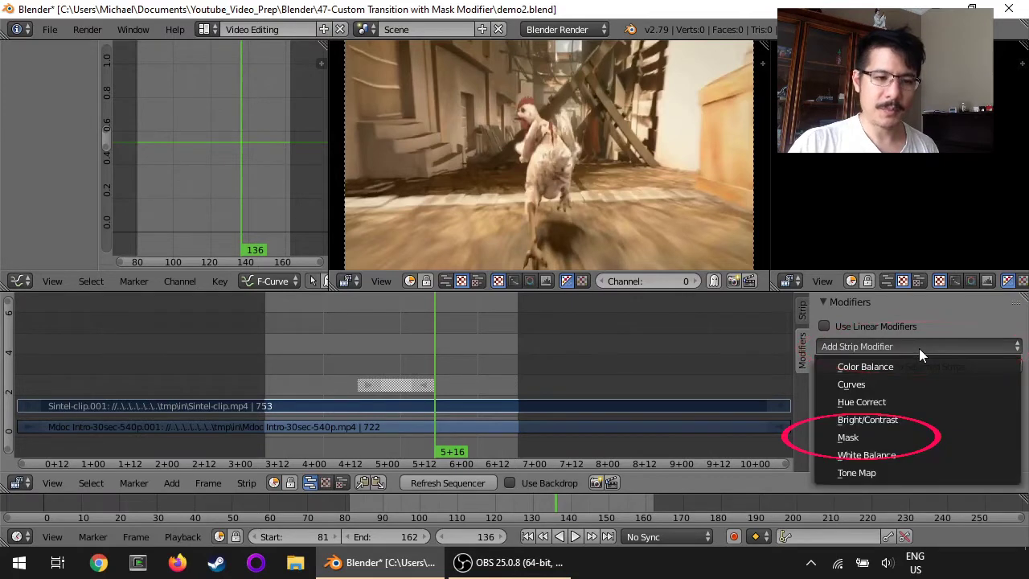
pyautogui.click(864, 439)
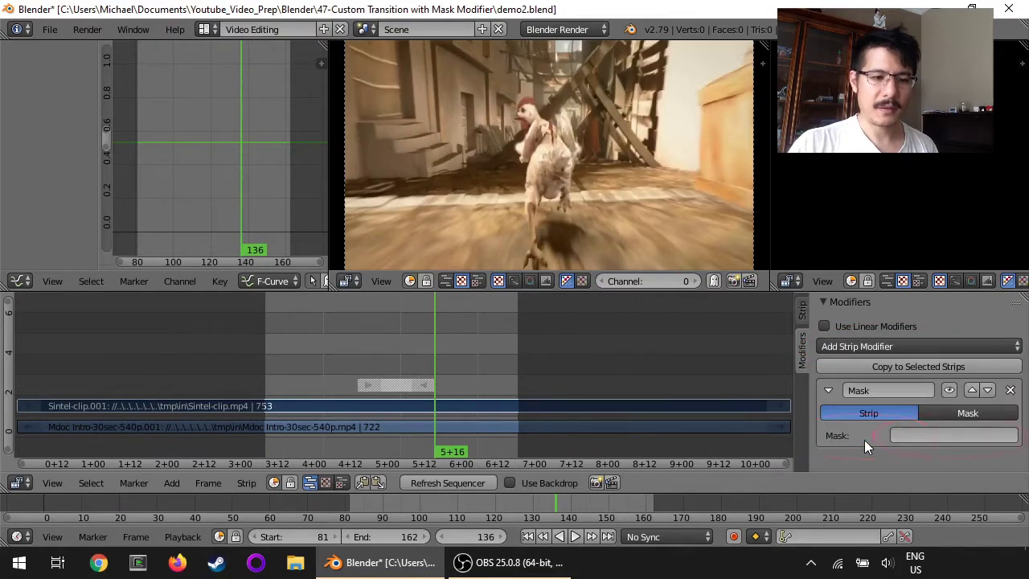
pyautogui.click(965, 435)
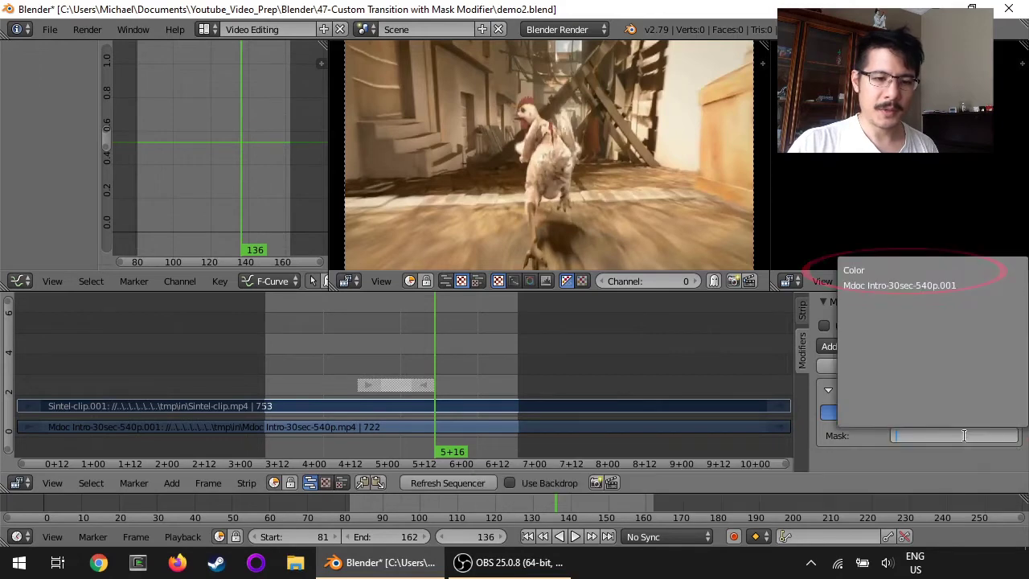
pyautogui.click(866, 270)
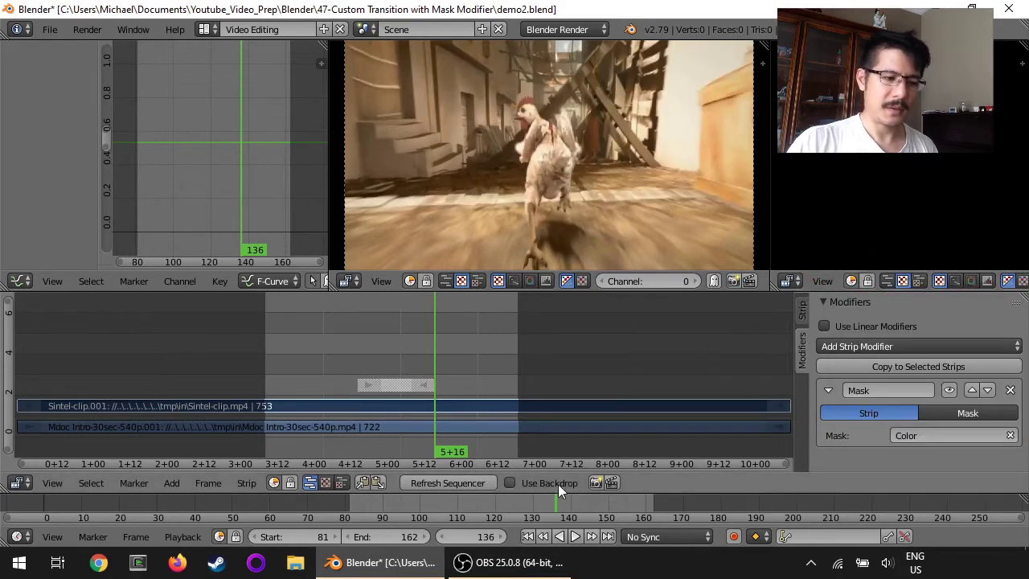
# - Play back the masked transition, stop it, and scrub through it from about frame 93 to frame 122
pyautogui.click(573, 536)
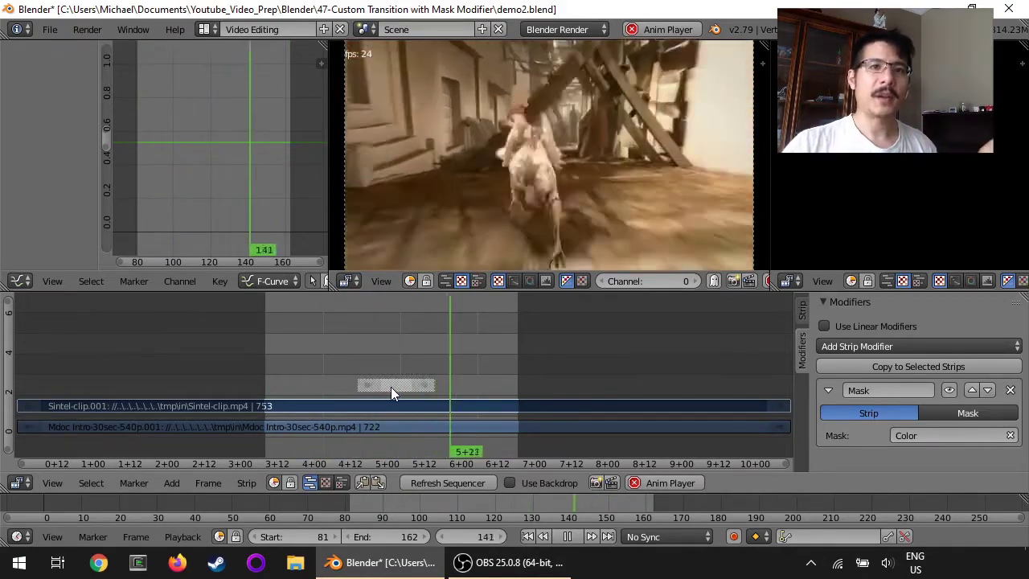
pyautogui.press('Escape')
pyautogui.moveTo(310, 373); pyautogui.dragTo(302, 369)
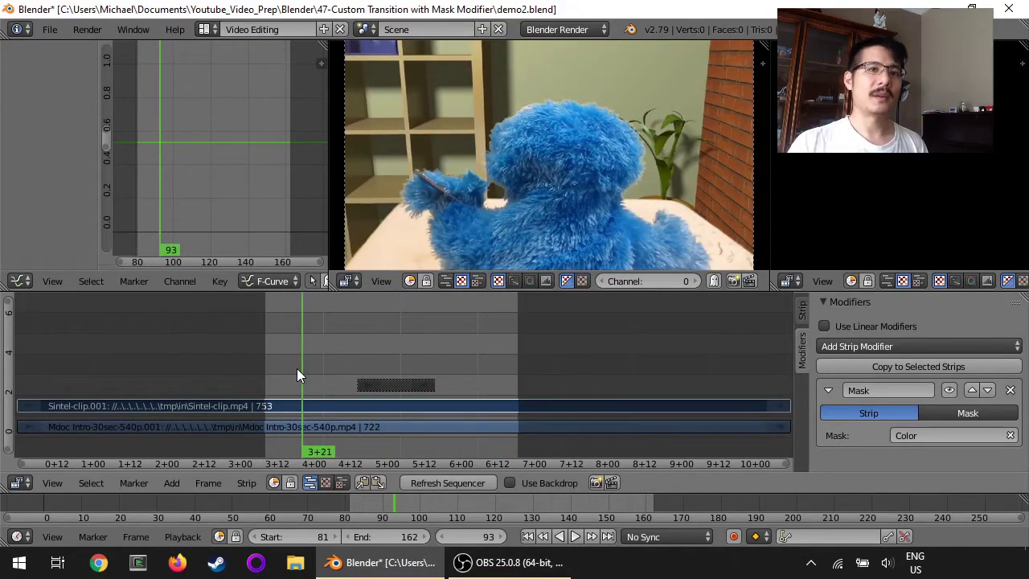
pyautogui.moveTo(299, 368); pyautogui.dragTo(380, 354)
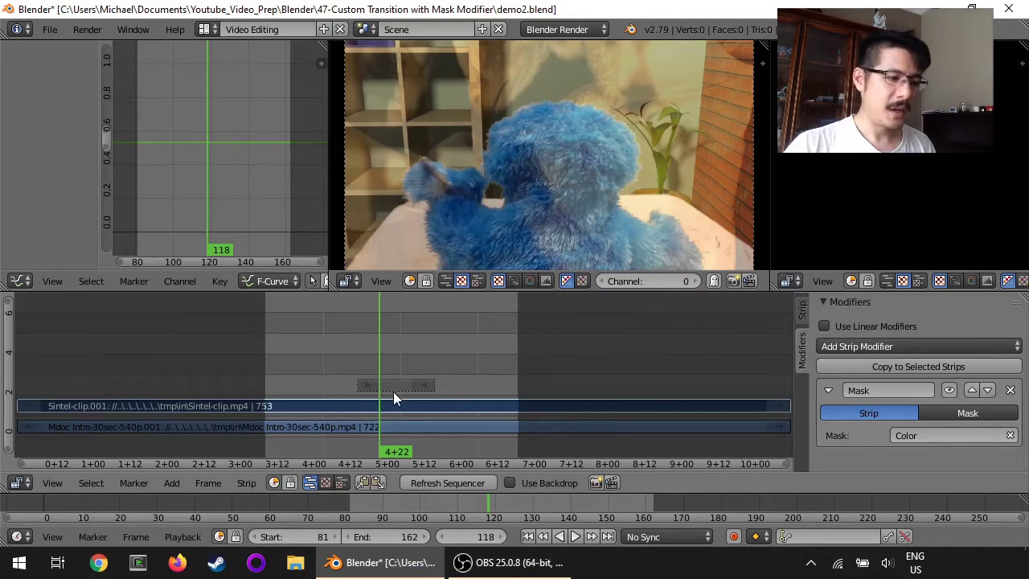
pyautogui.click(393, 392)
pyautogui.click(391, 366)
# - Clear the Color strip's color keyframes and set its color to pure white, RGB 1.000
pyautogui.rightClick(396, 384)
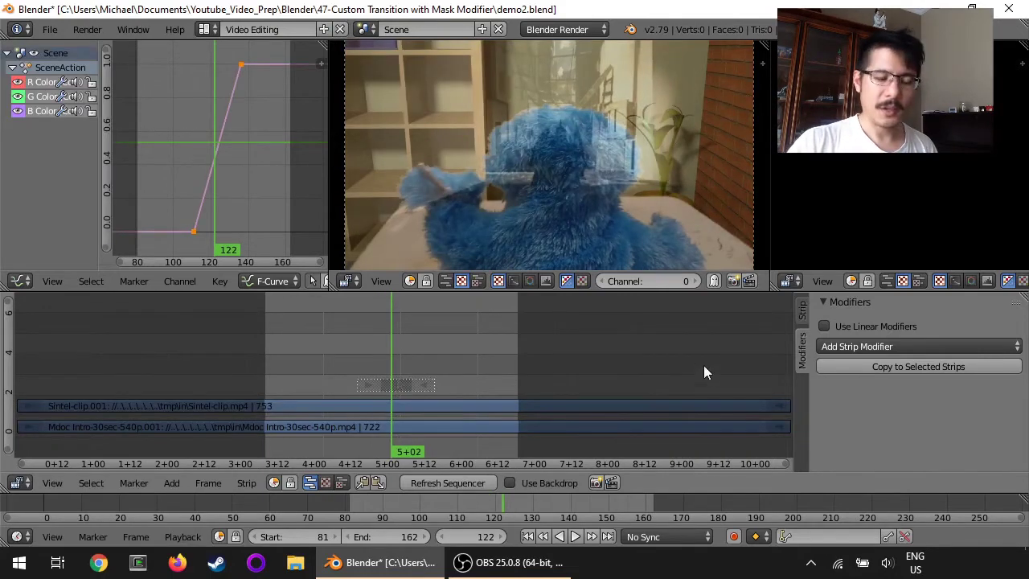
pyautogui.click(801, 316)
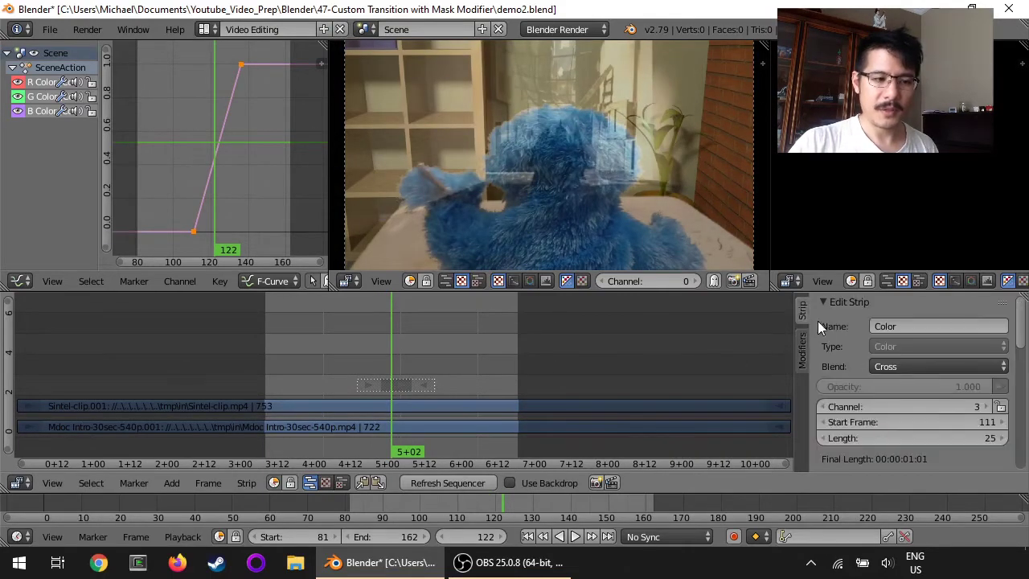
pyautogui.scroll(-6, 993, 353)
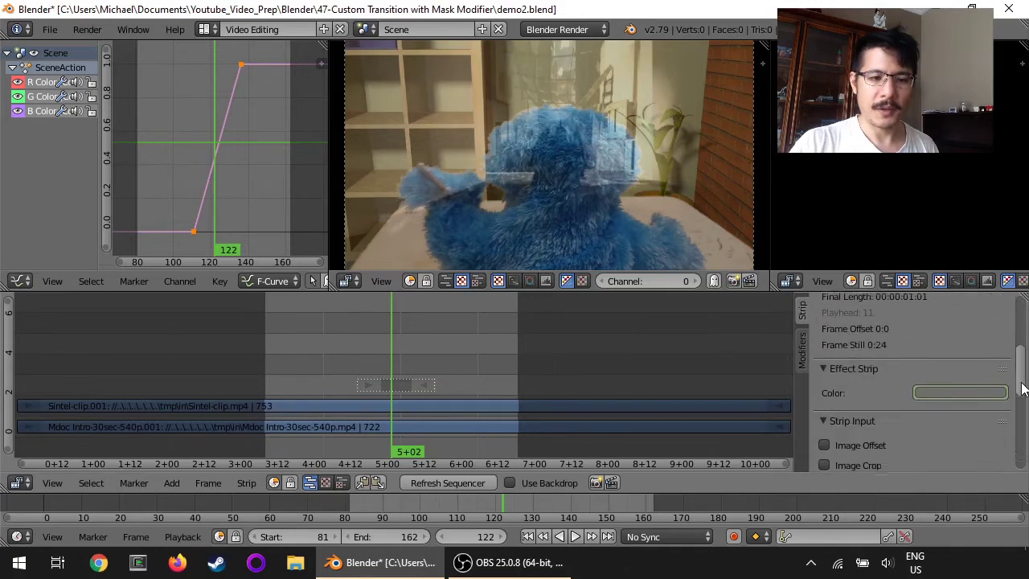
pyautogui.rightClick(973, 366)
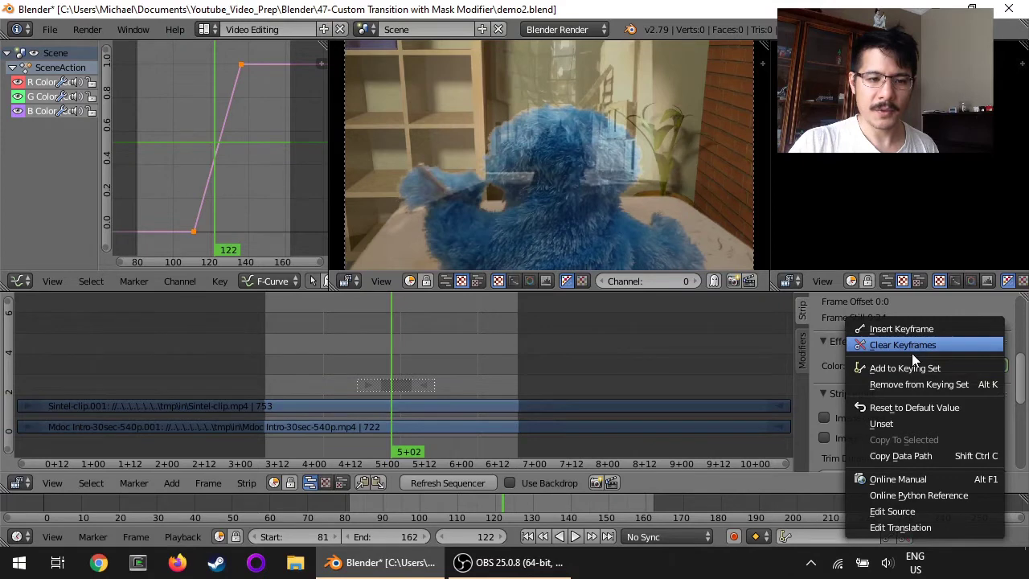
pyautogui.click(911, 352)
pyautogui.click(947, 366)
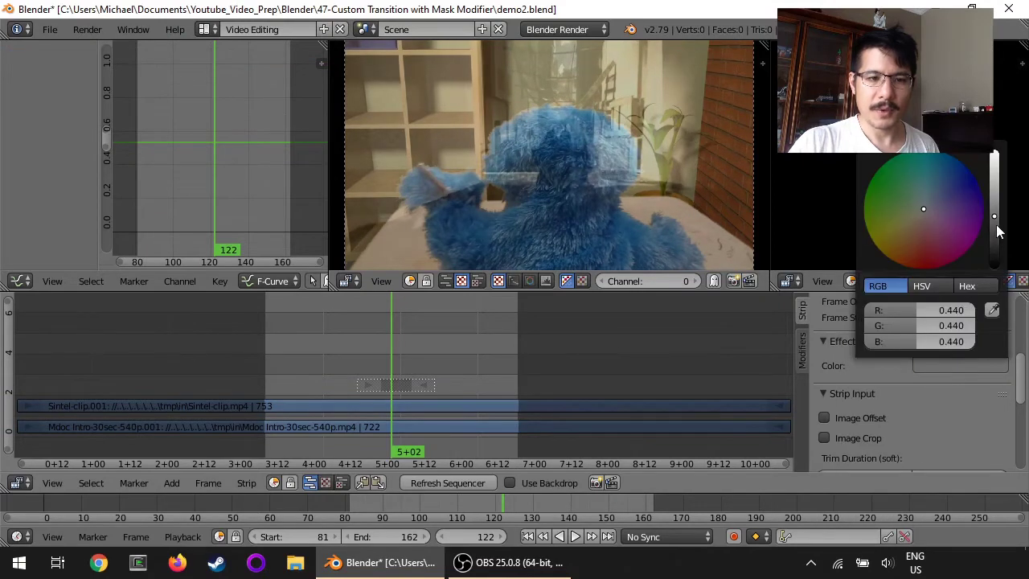
pyautogui.moveTo(994, 215); pyautogui.dragTo(994, 154)
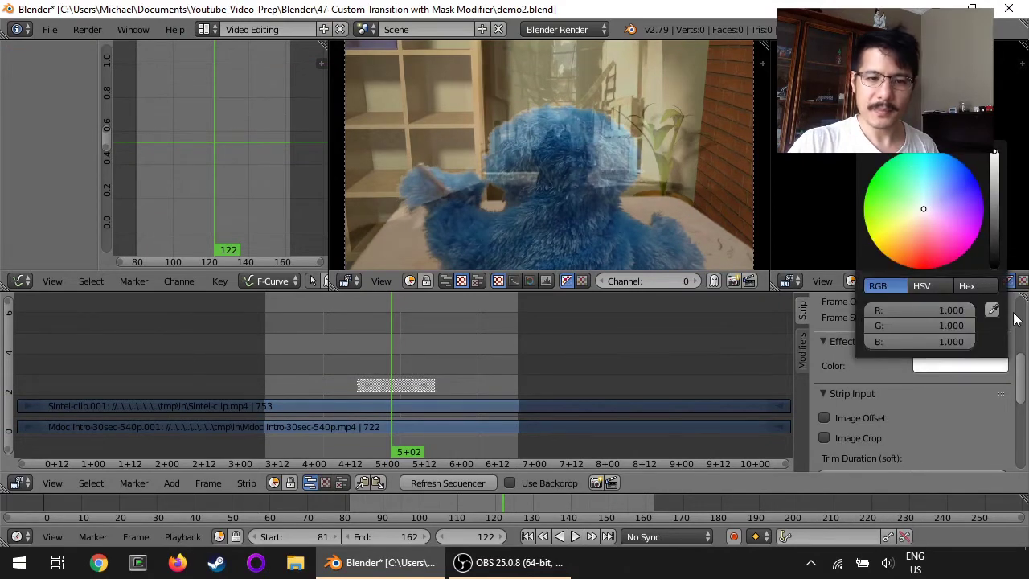
# - Unmute the Color strip and, at frame 112, enable its Image Offset with X set to 49
pyautogui.scroll(5, 1014, 345)
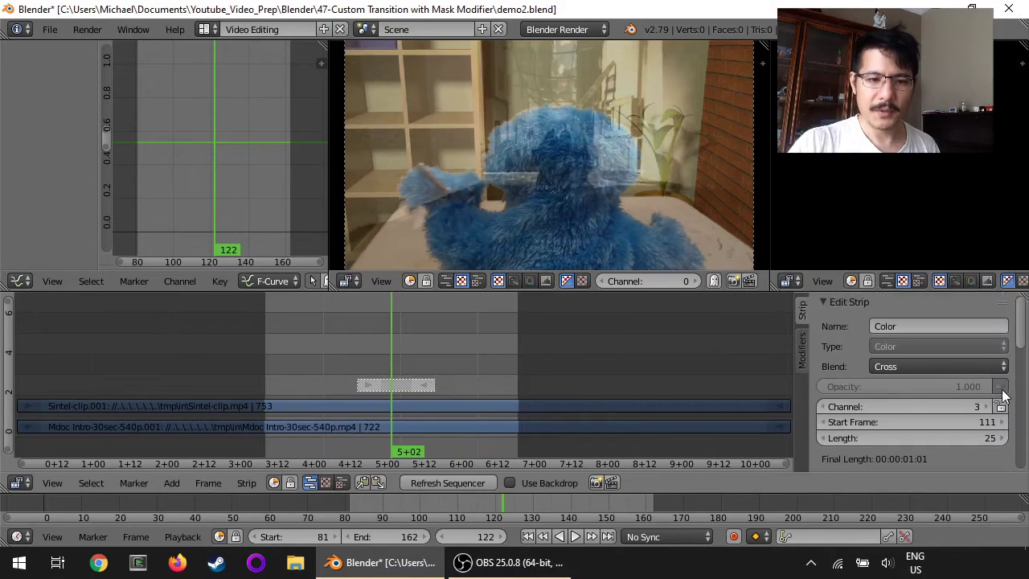
pyautogui.click(359, 358)
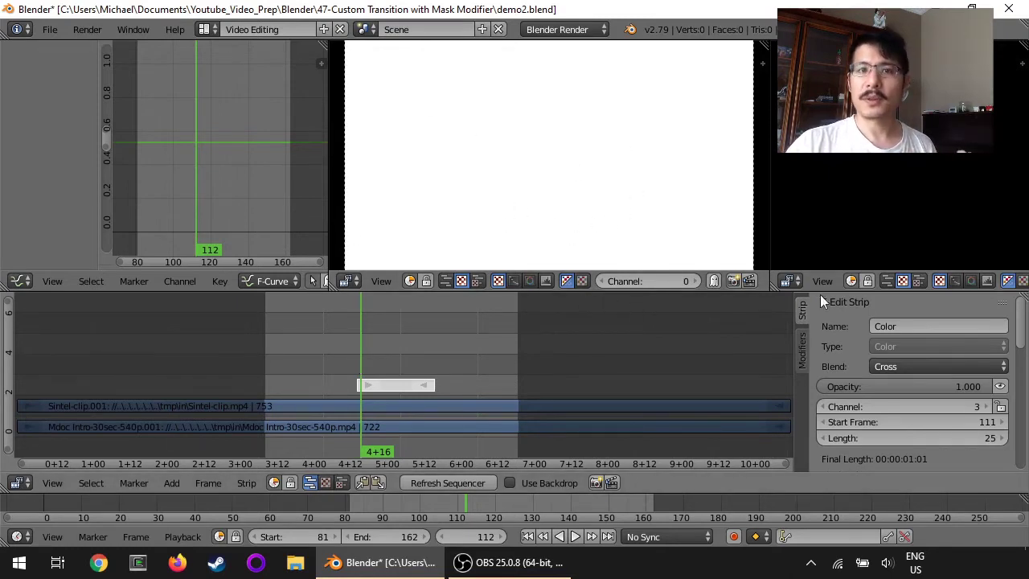
pyautogui.moveTo(1022, 321); pyautogui.dragTo(1021, 393)
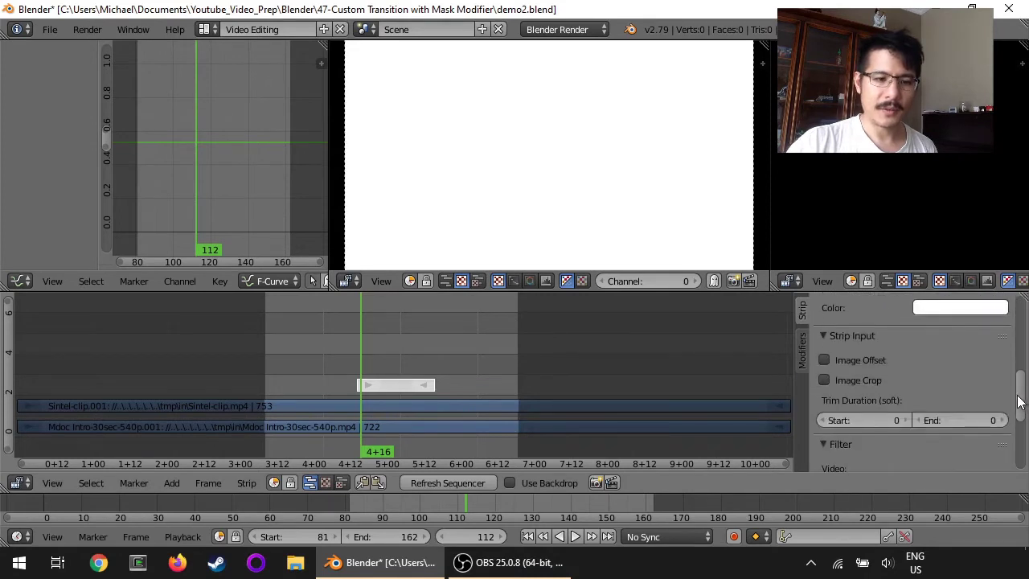
pyautogui.click(823, 360)
pyautogui.moveTo(855, 383)
pyautogui.mouseDown()
pyautogui.moveTo(1027, 383)
pyautogui.moveTo(597, 383)
pyautogui.moveTo(849, 383)
pyautogui.mouseUp()
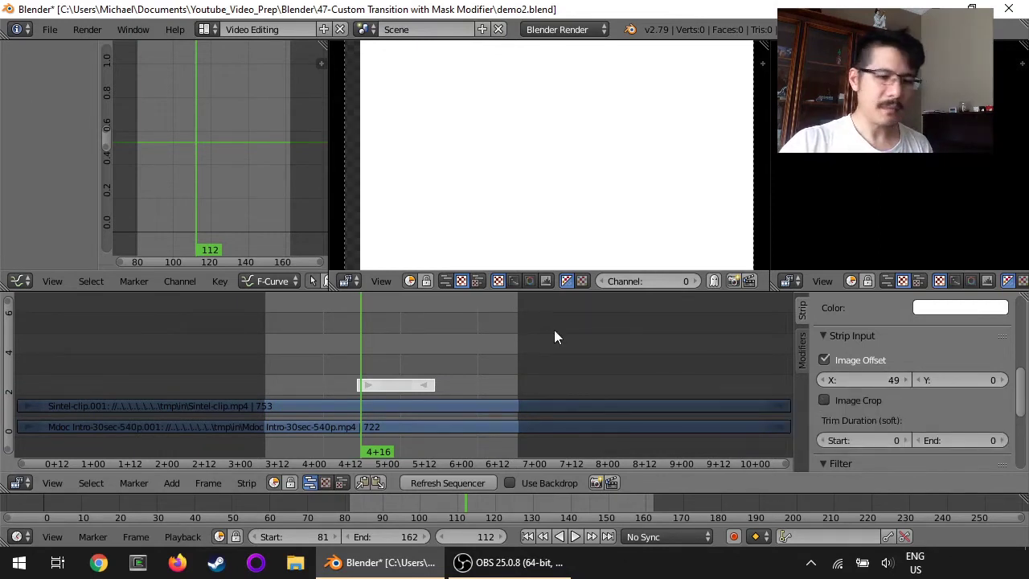
# - Show the render properties in place of the Graph Editor, and keyframe the Color strip's Image Offset X at 1280 on frame 111
pyautogui.click(19, 281)
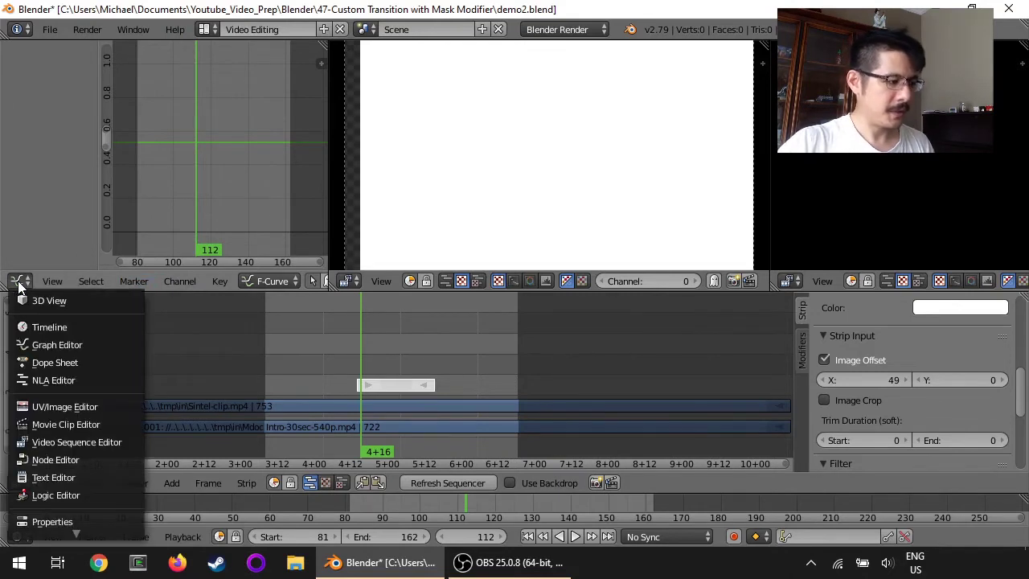
pyautogui.click(53, 517)
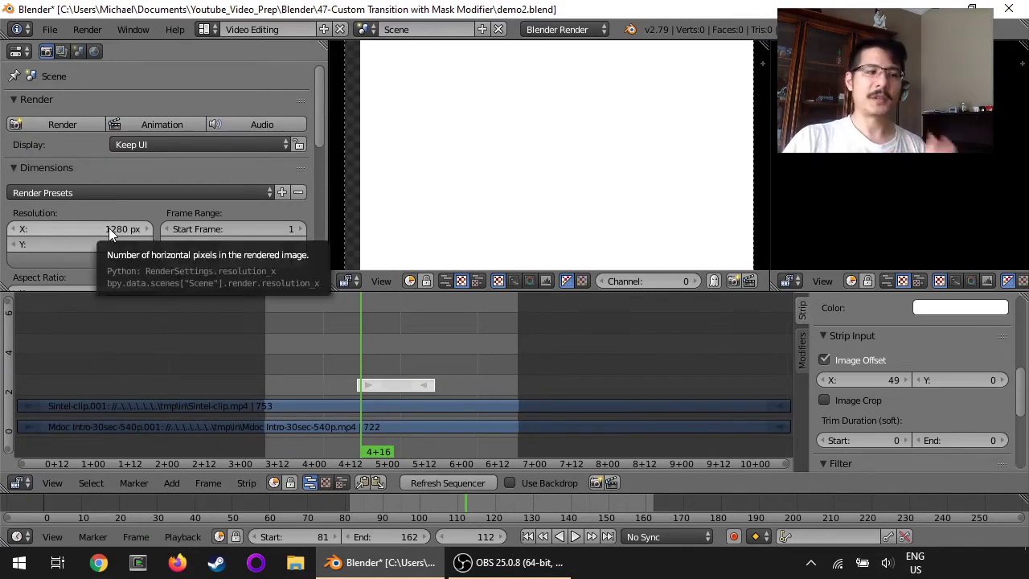
pyautogui.click(355, 346)
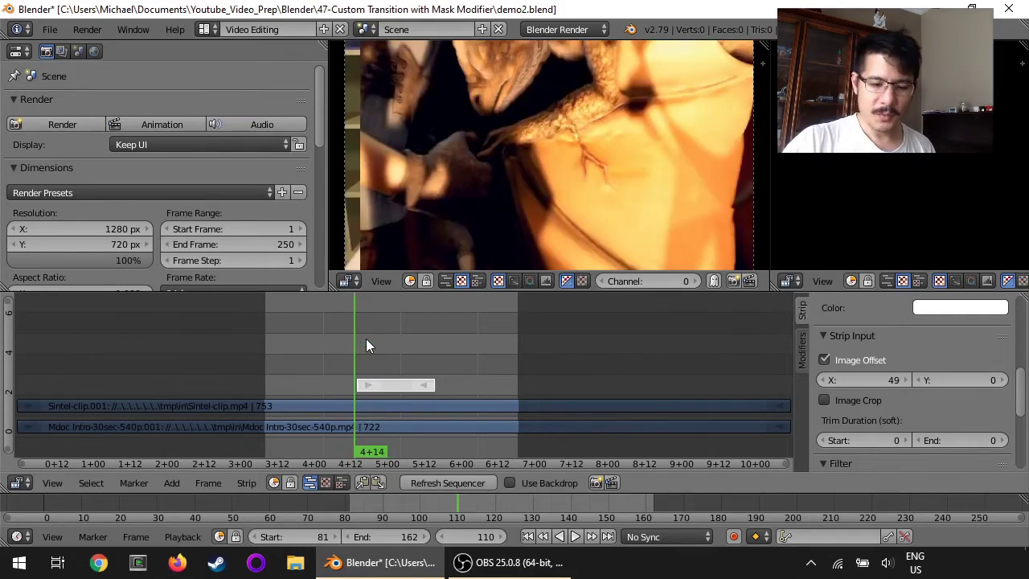
pyautogui.press('Right')
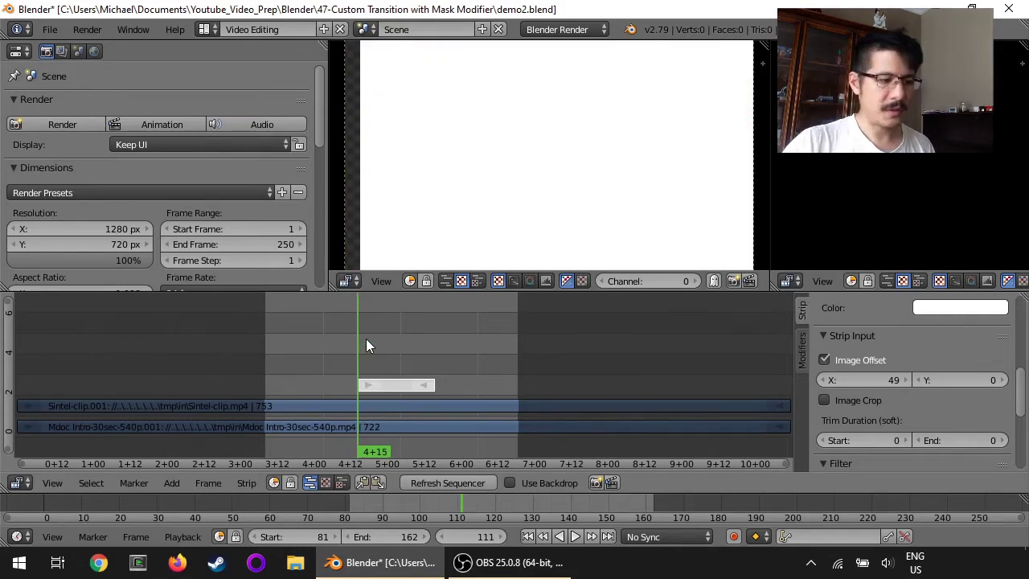
pyautogui.click(860, 378)
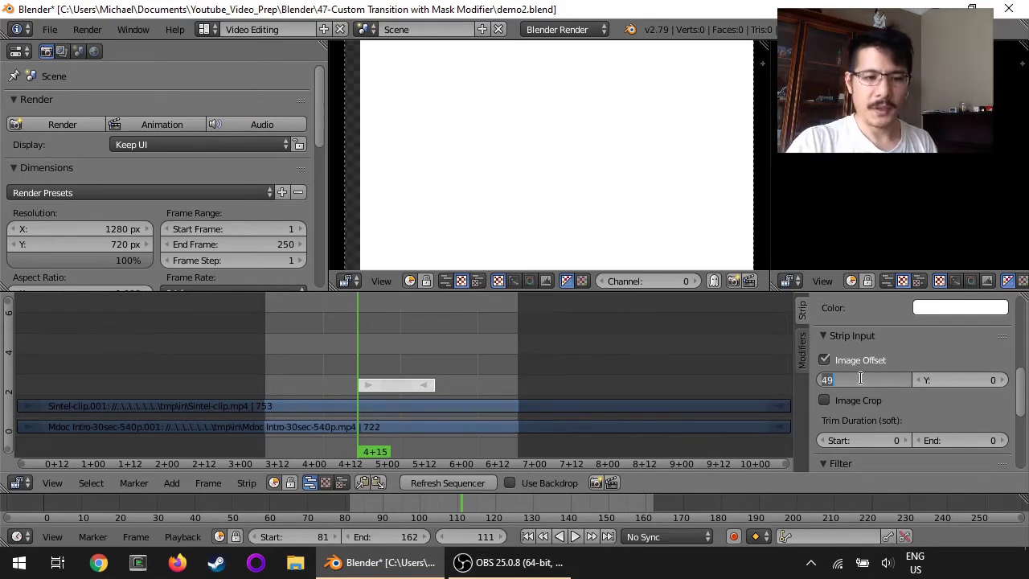
pyautogui.write('1280')
pyautogui.press('Return')
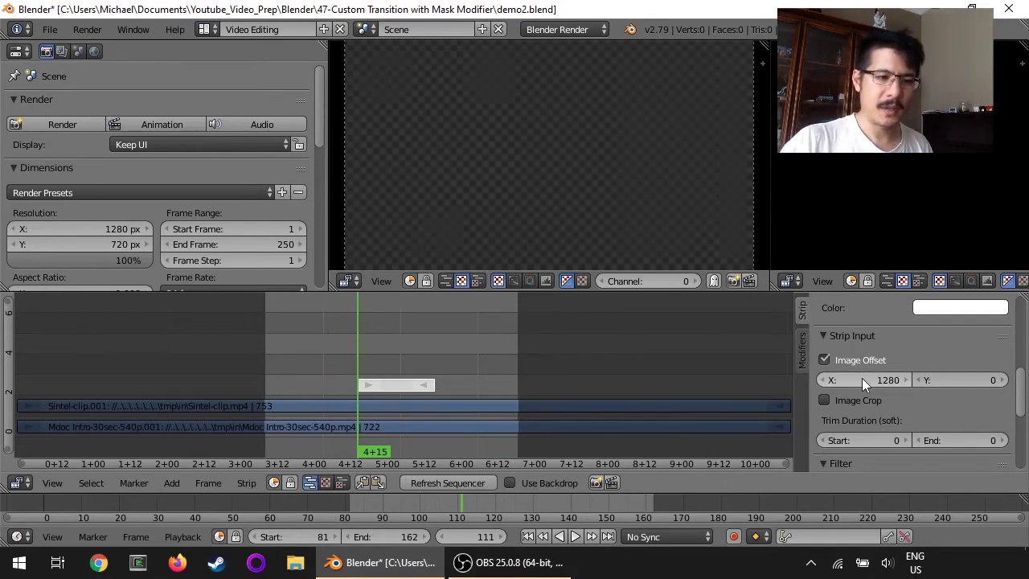
pyautogui.press('i')
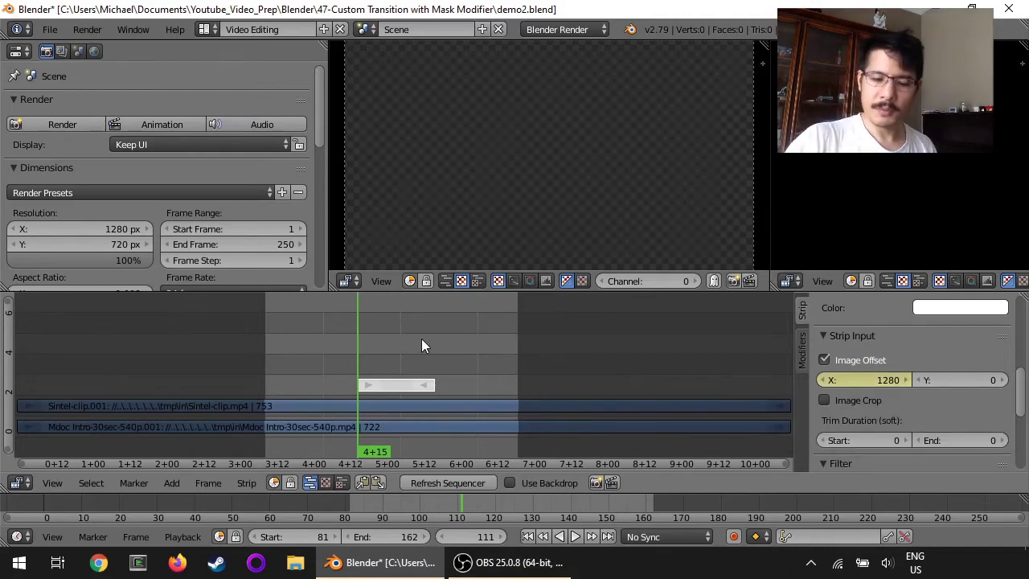
# - At the end of the Color strip, frame 136, set its Image Offset X to 0 and keyframe it
pyautogui.press('pageup')
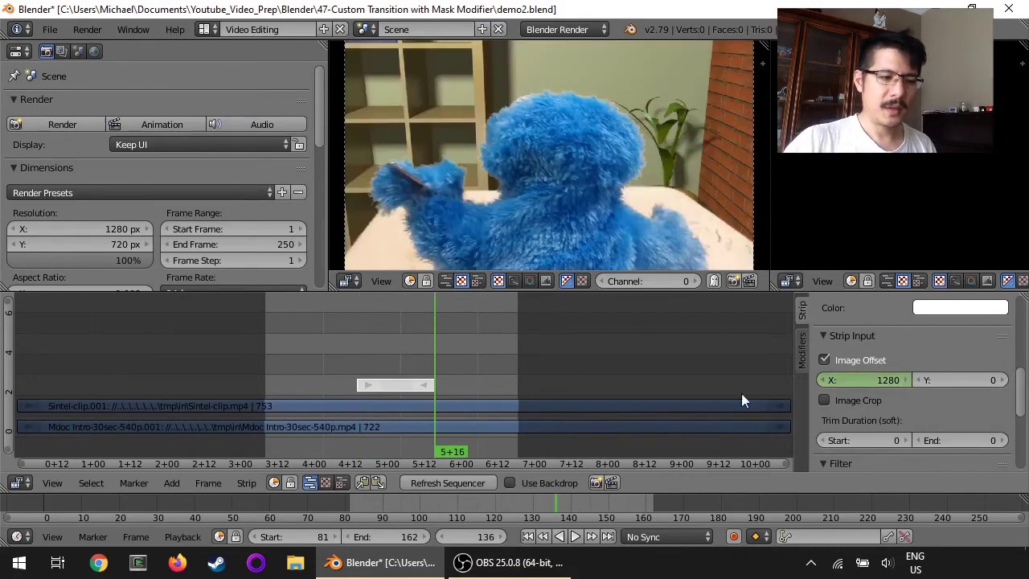
pyautogui.click(873, 380)
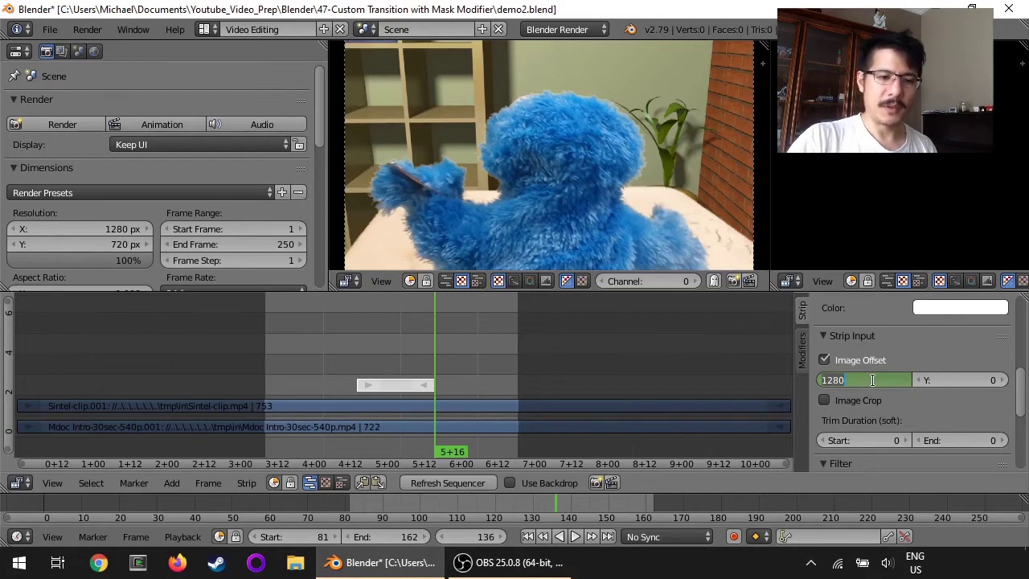
pyautogui.write('0')
pyautogui.press('Return')
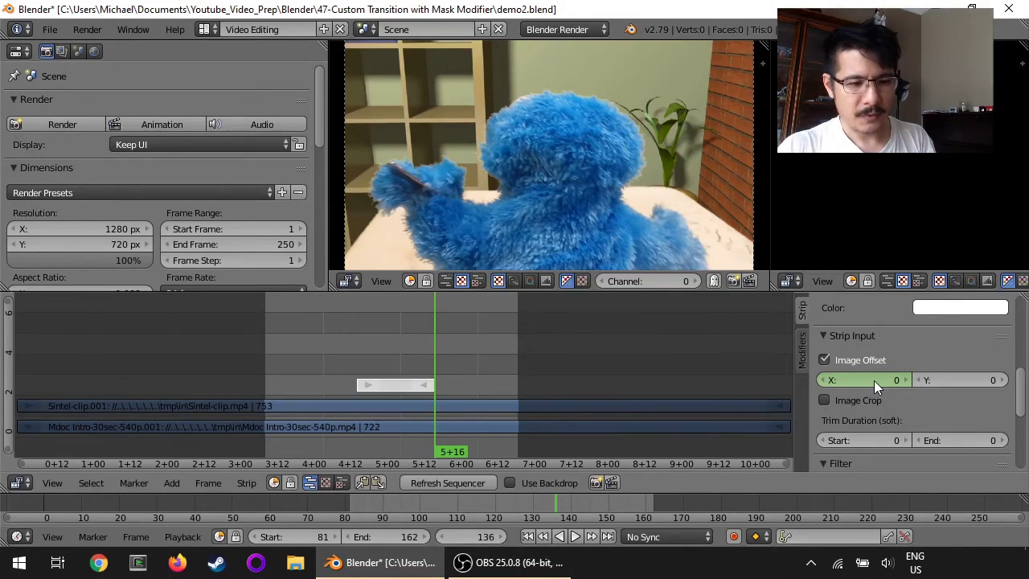
pyautogui.press('i')
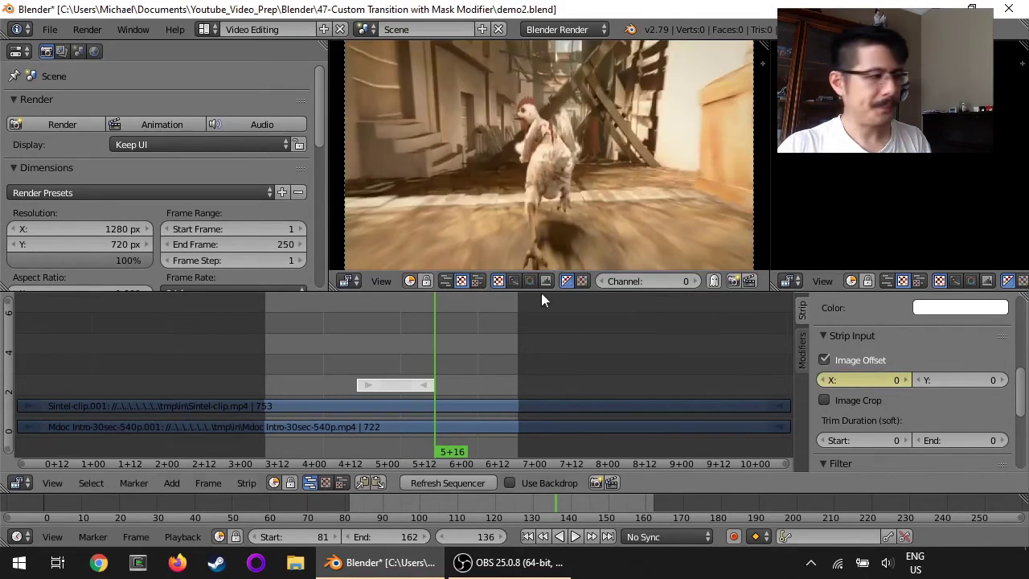
# - Restore the Graph Editor with the whole Offset X curve in view, and scrub through the Color strip's animation to frame 137
pyautogui.click(16, 54)
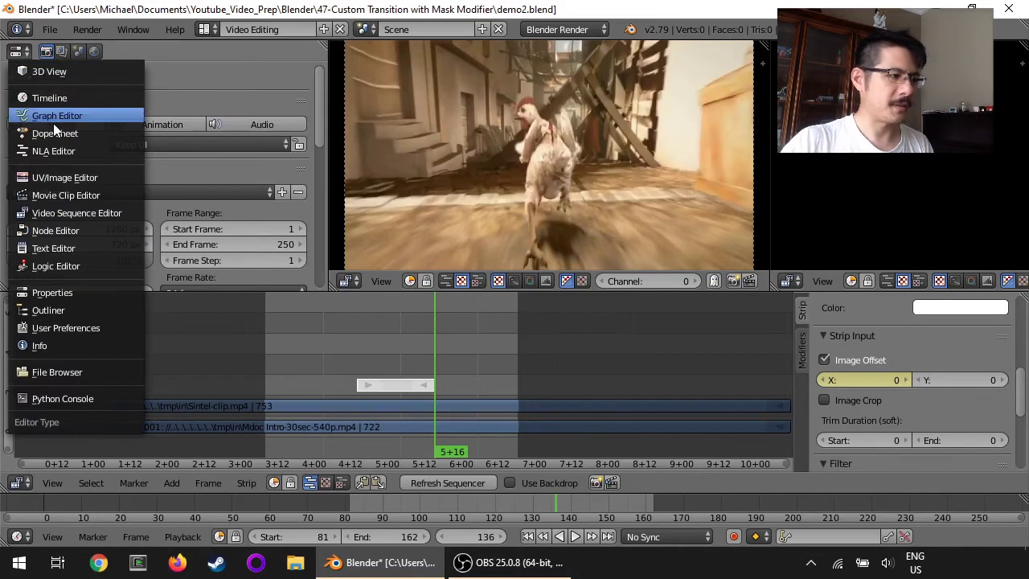
pyautogui.click(53, 120)
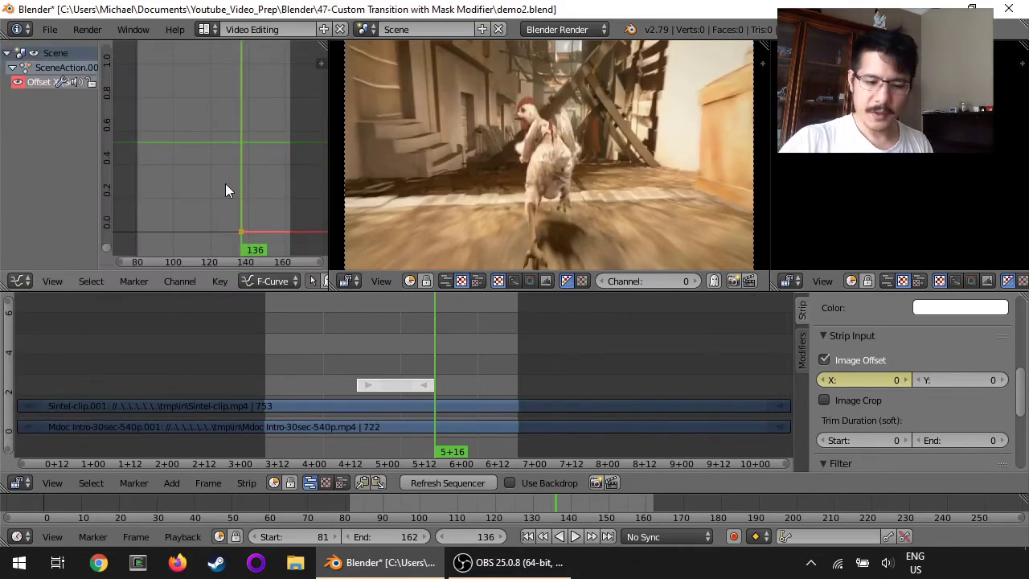
pyautogui.press('Home')
pyautogui.scroll(-1, 225, 191)
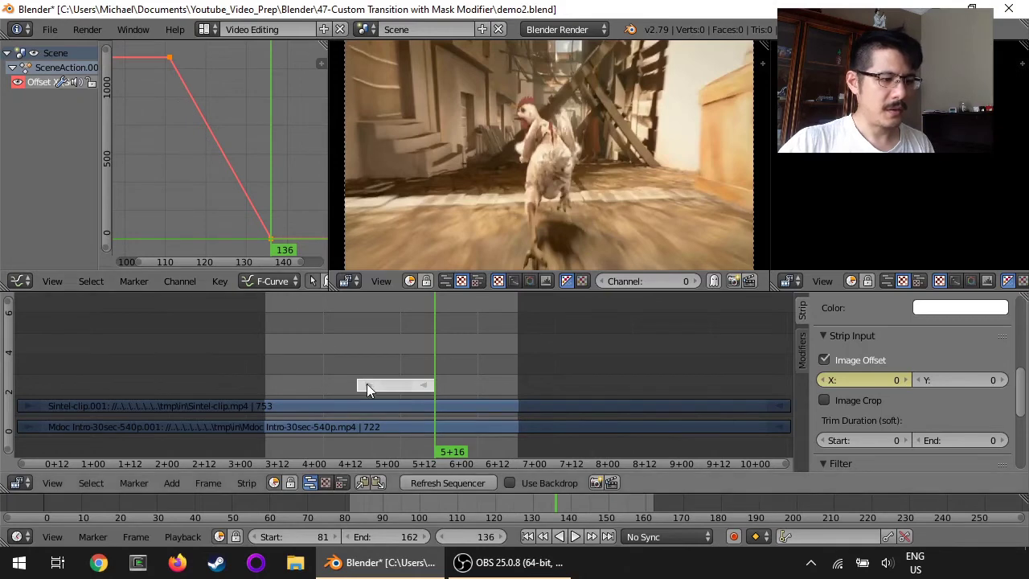
pyautogui.hotkey('shift', 'alt', 'a')
pyautogui.moveTo(397, 385); pyautogui.dragTo(440, 391)
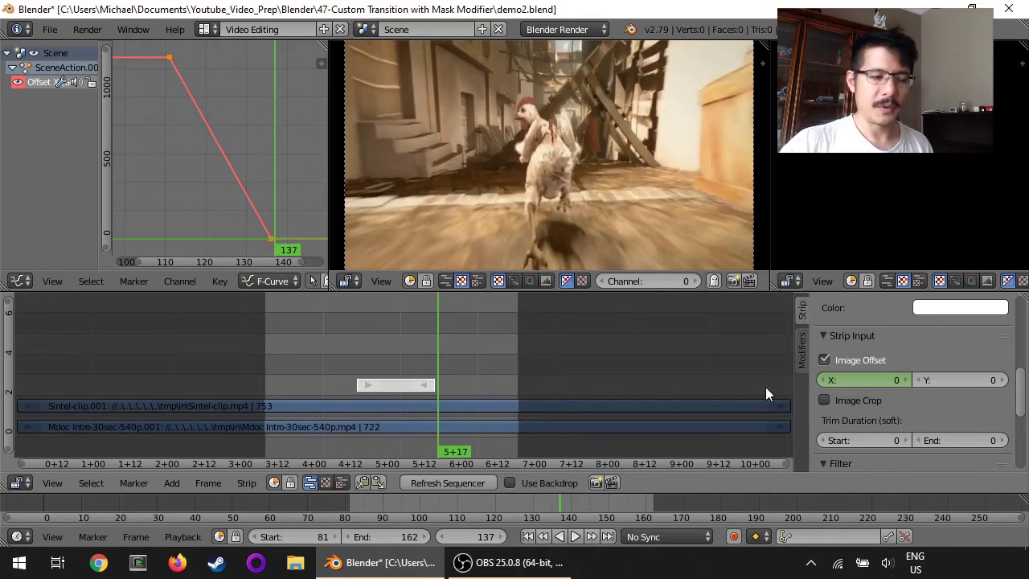
# - Mute the Color strip and show the Mask modifier settings of Sintel-clip.001
pyautogui.scroll(6, 1016, 392)
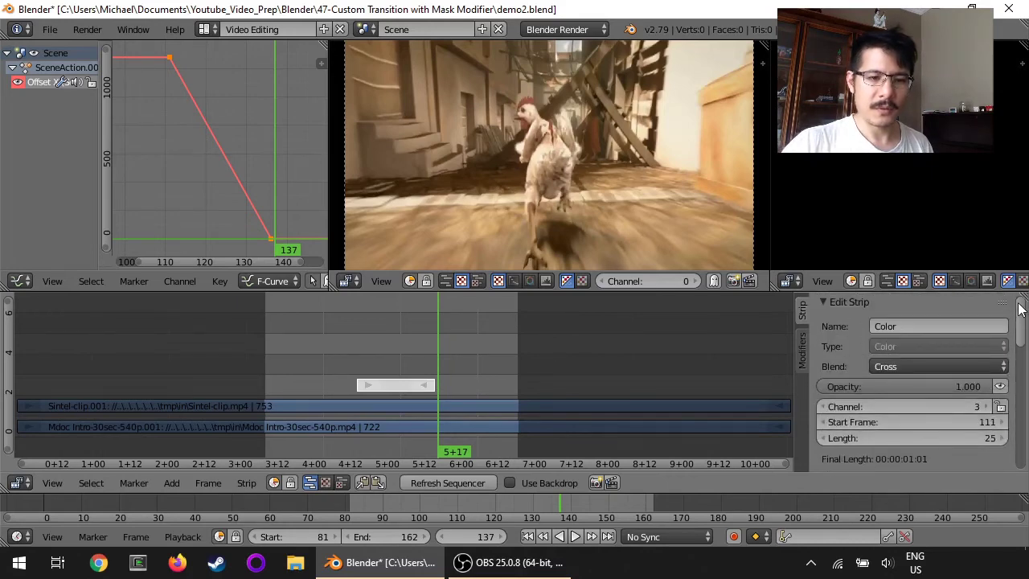
pyautogui.click(1000, 387)
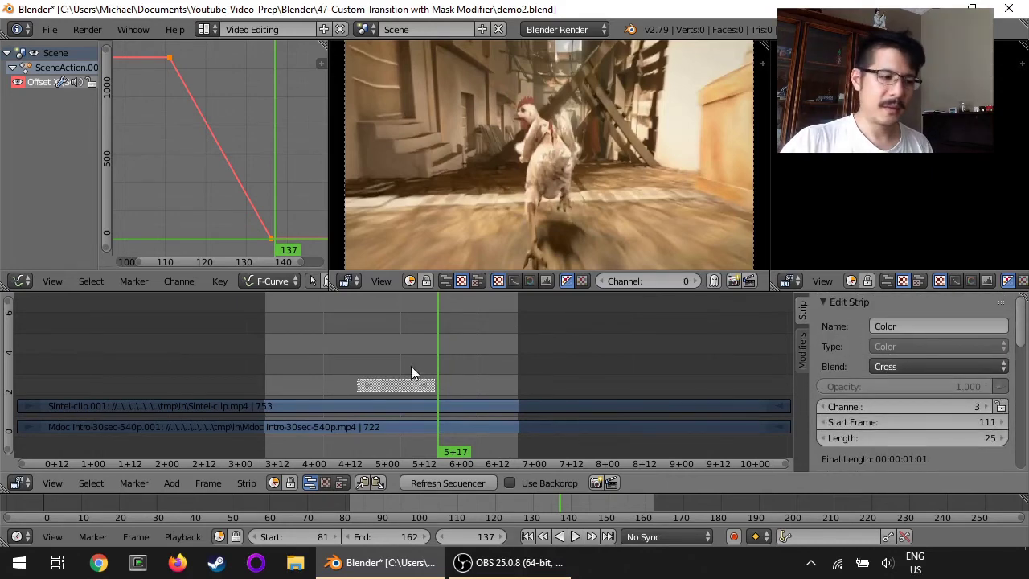
pyautogui.rightClick(383, 405)
pyautogui.click(800, 353)
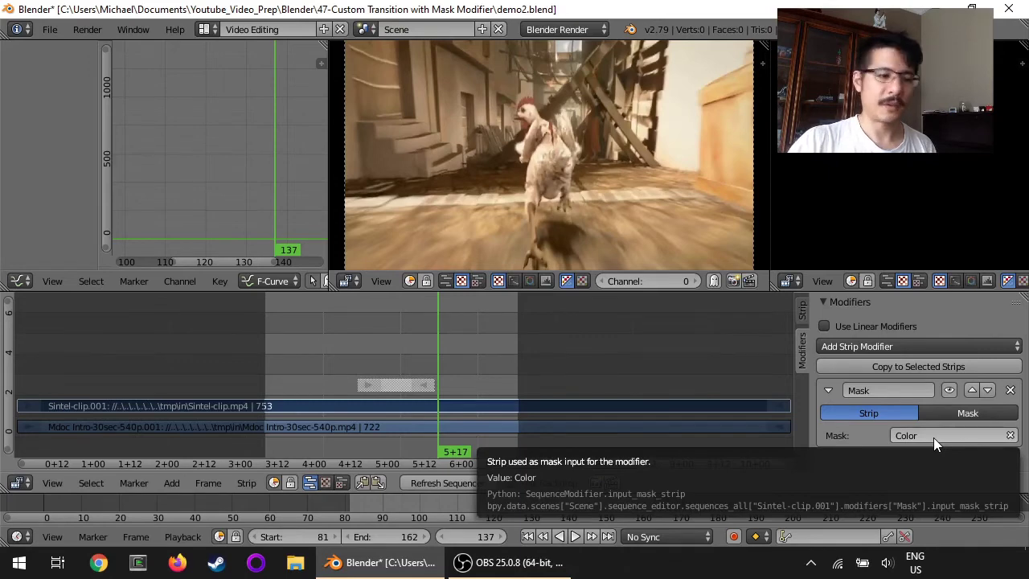
# - Play back the masked wipe transition between the two clips and stop the playback
pyautogui.click(575, 537)
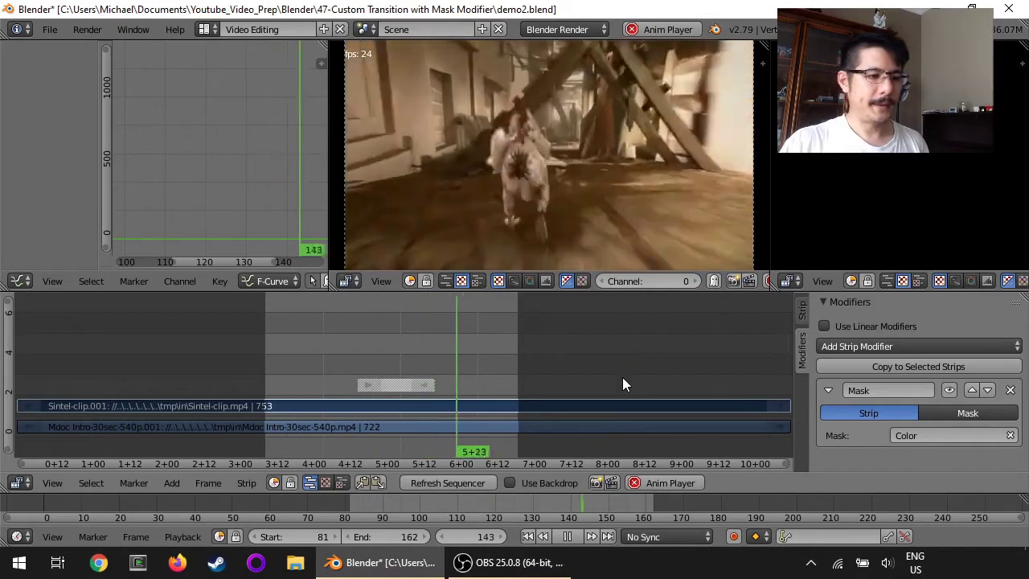
pyautogui.click(663, 483)
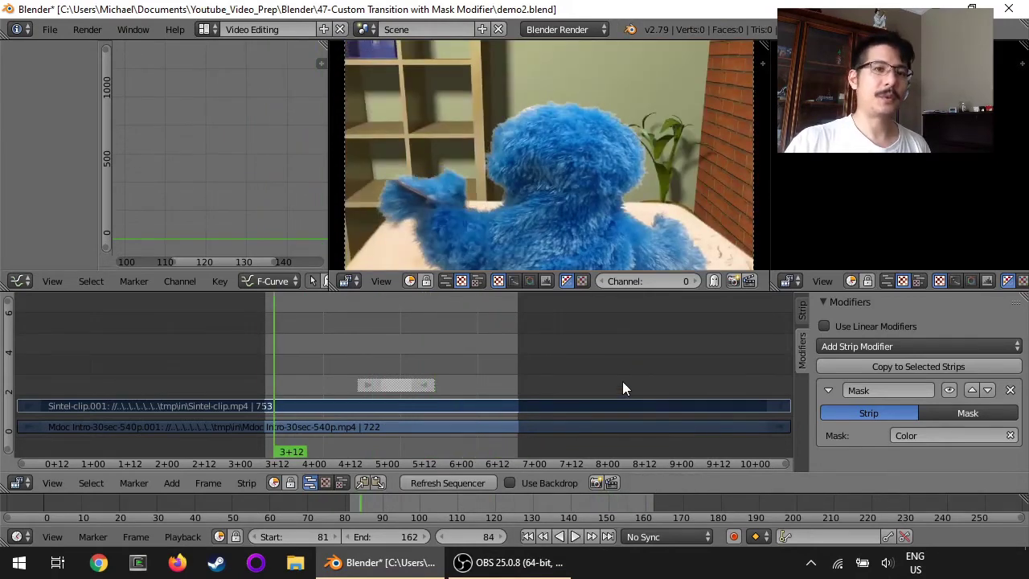